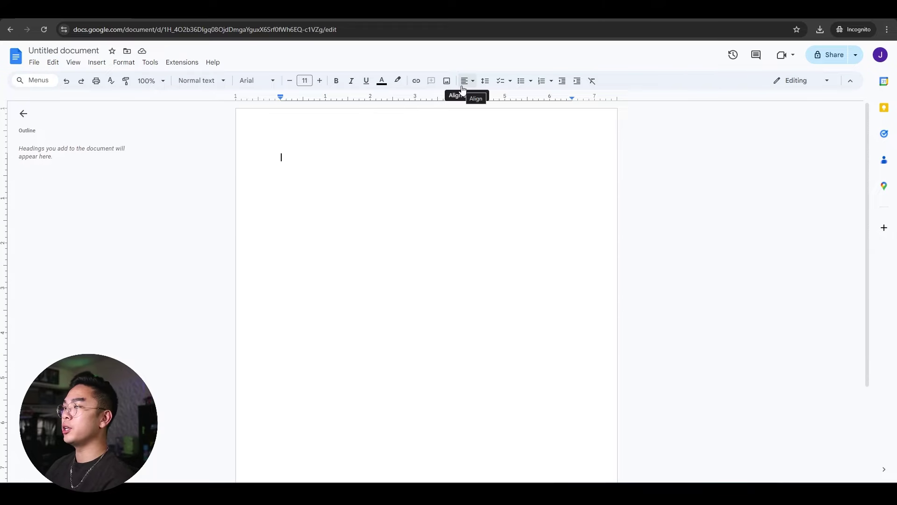
- Center-align the first line of the blank document
left_click(463, 89)
left_click(478, 98)
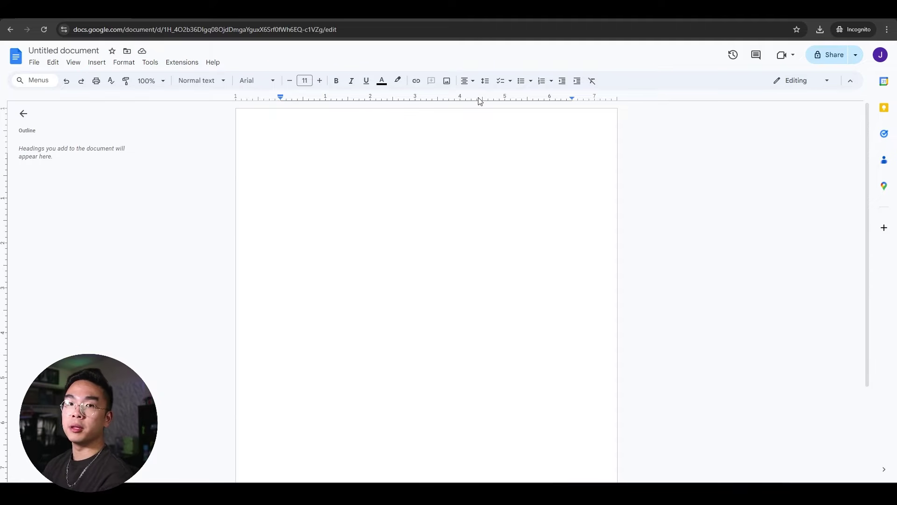
- Type the title 'Subscriber Agreement to Jeremy's Tutorials' and make it bold
type("S")
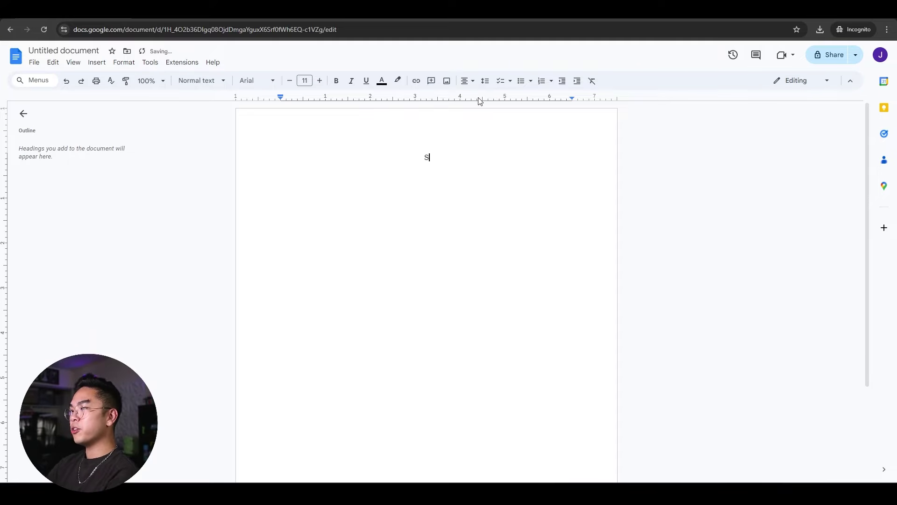
type("ubscriber Agreement")
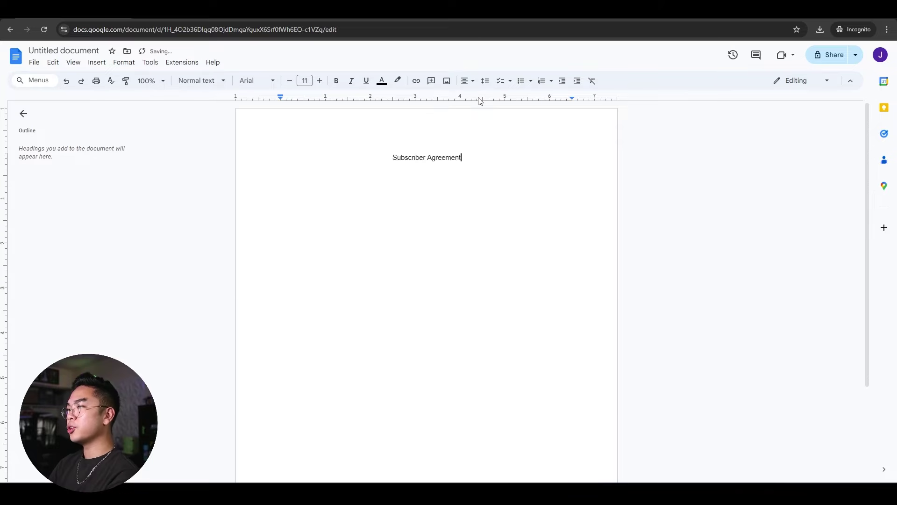
type(" to Jeremy's Tutorials")
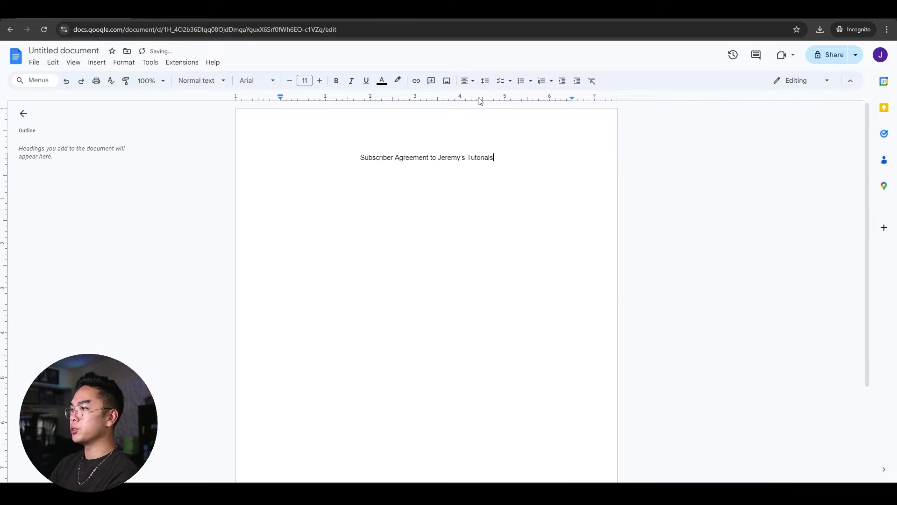
key("ctrl+a")
key("ctrl+b")
left_click(253, 122)
left_click(501, 157)
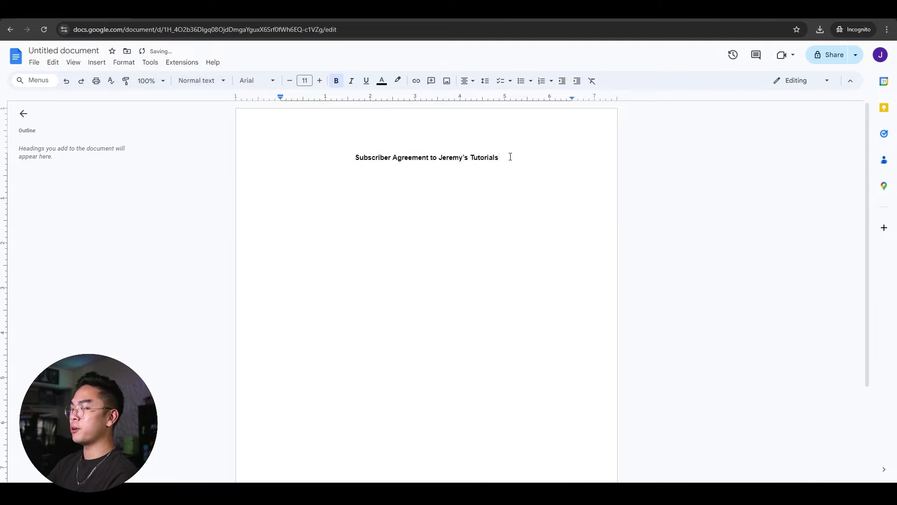
- Start a new non-bold, left-aligned line below the title
key("Return")
left_click(336, 82)
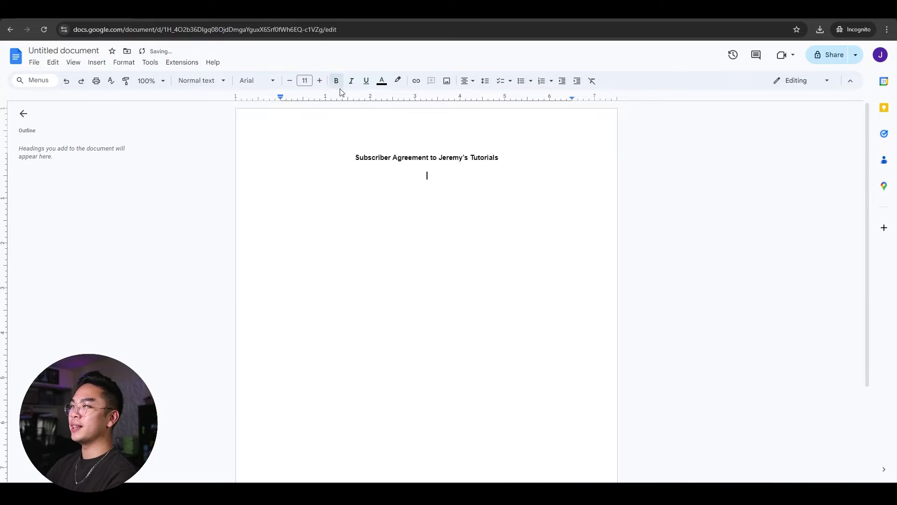
left_click(464, 82)
left_click(465, 99)
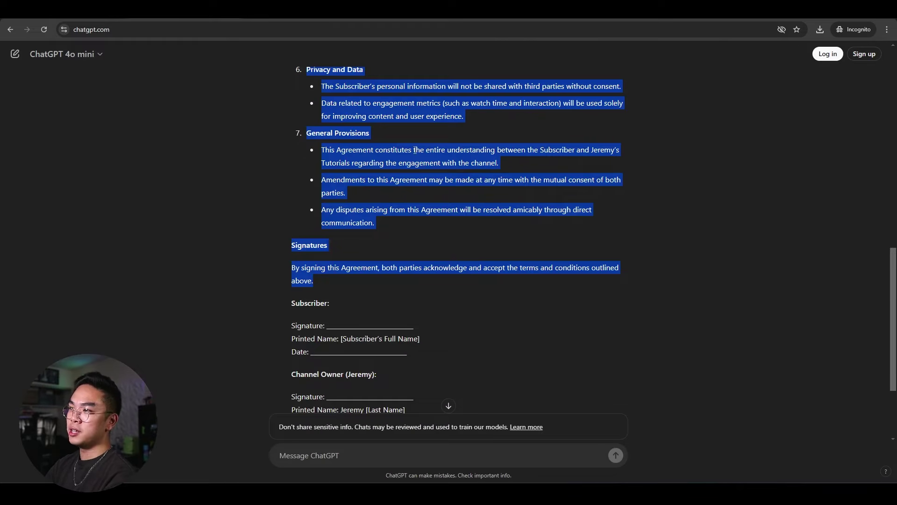
- Select and copy ChatGPT's agreement text from Purpose down to General Provisions
scroll(416, 165, "up", 15)
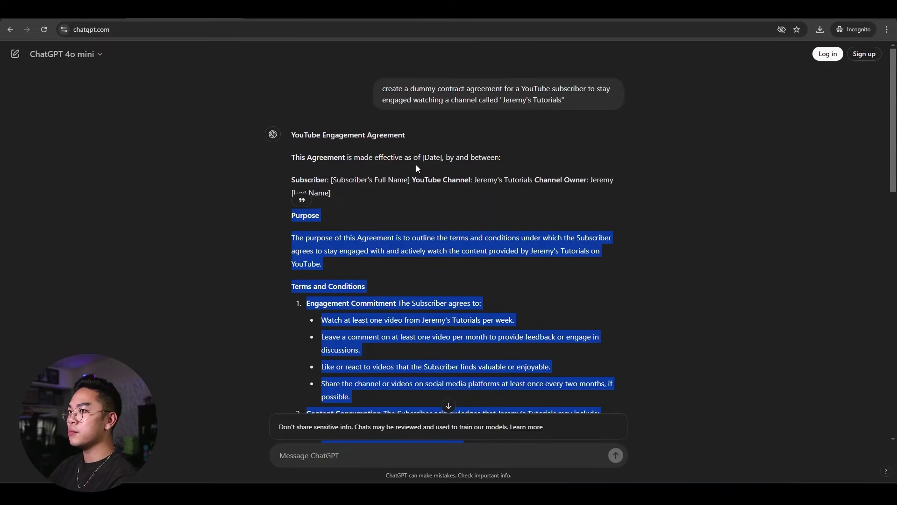
left_click(410, 164)
left_click_drag(281, 216, 335, 374)
scroll(411, 268, "down", 3)
scroll(424, 268, "down", 7)
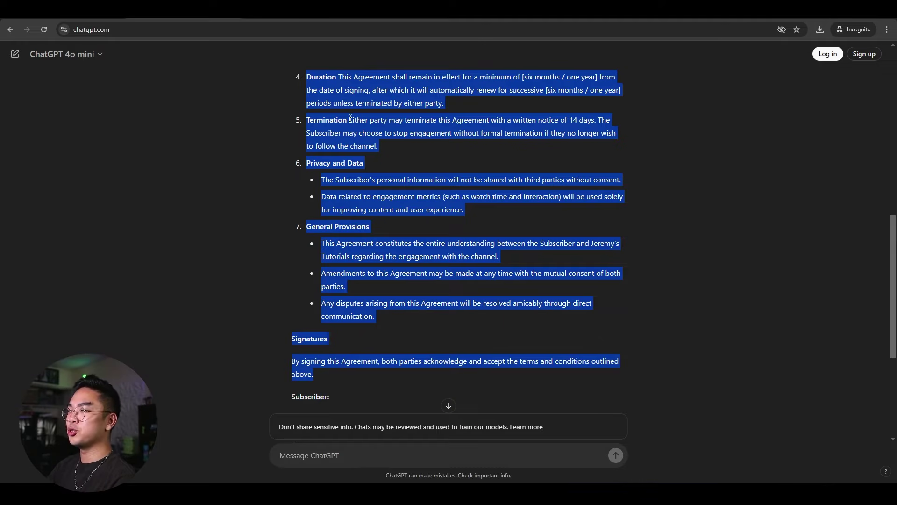
- Paste the agreement below the title and delete the clauses from 'The Subscriber agrees' to Signatures
key("ctrl+Tab")
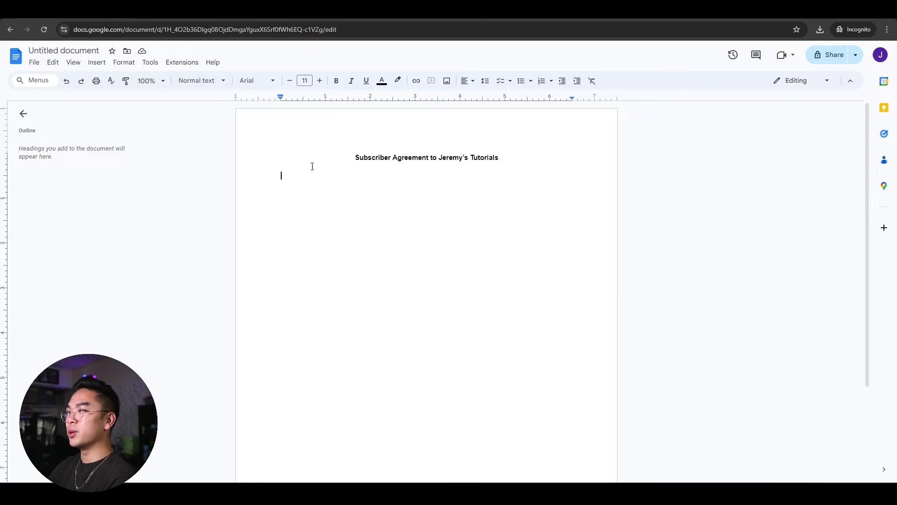
key("ctrl+v")
scroll(339, 251, "up", 6)
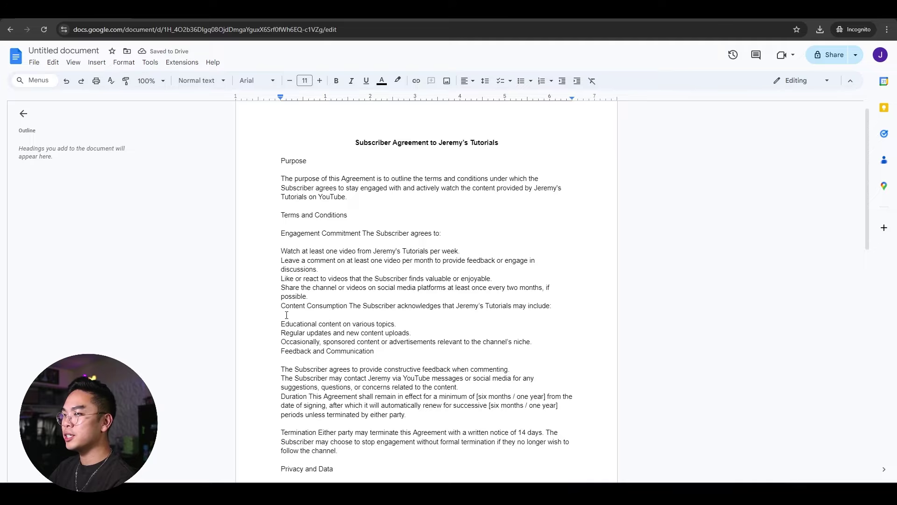
left_click_drag(281, 323, 393, 341)
left_click(386, 327)
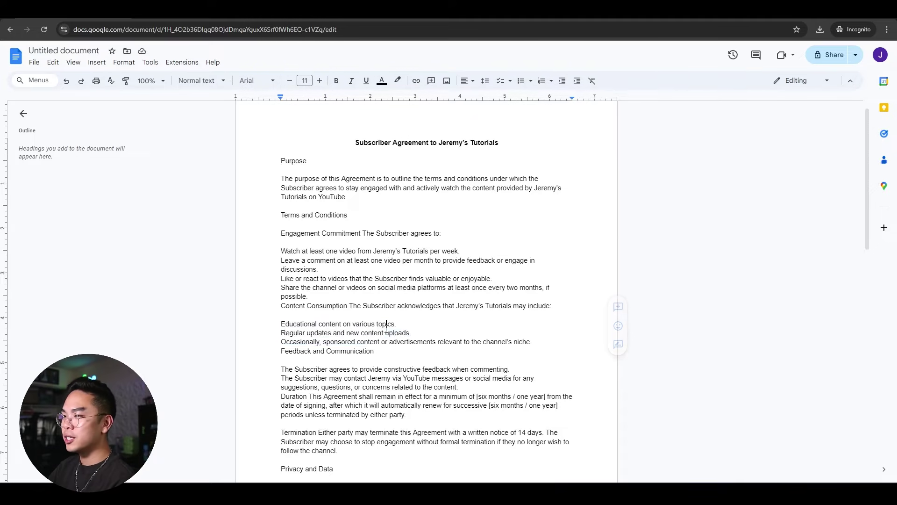
scroll(327, 317, "down", 2)
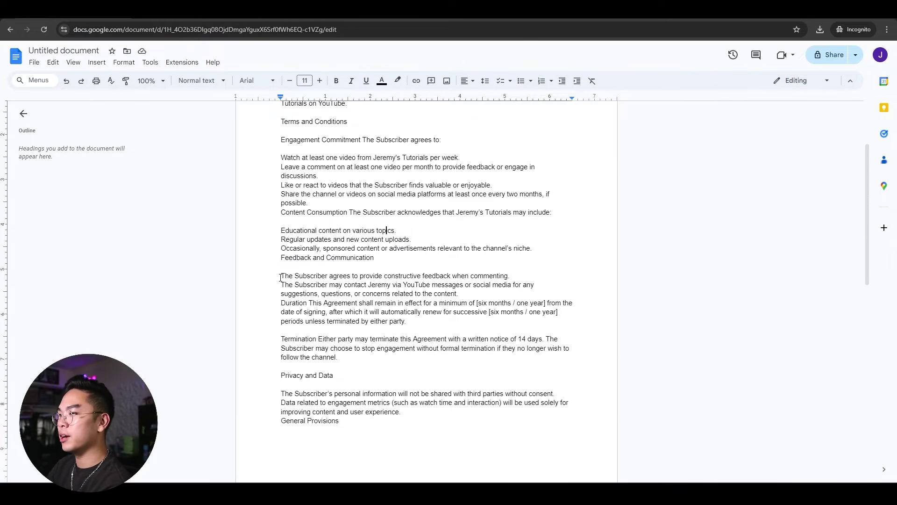
left_click_drag(281, 275, 317, 370)
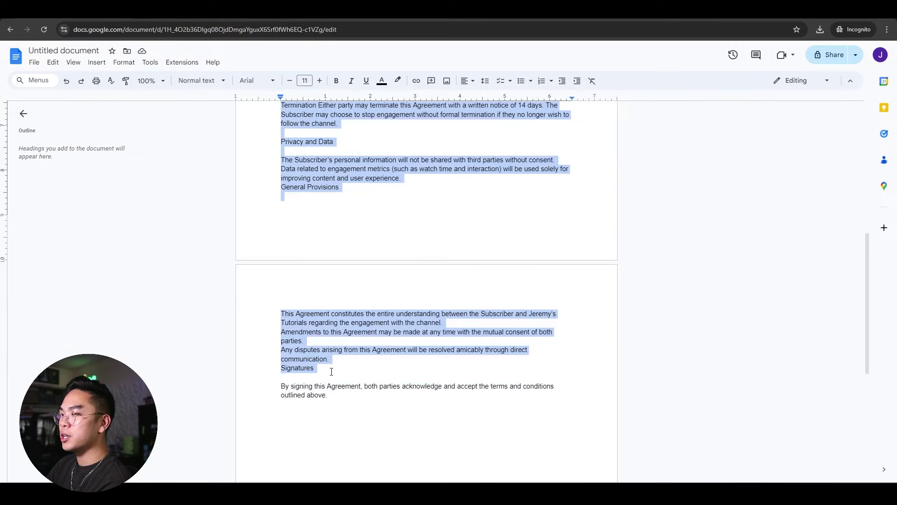
key("BackSpace")
- Bold the Purpose and Terms and Conditions headings and the closing 'By signing this Agreement' paragraph
triple_click(302, 177)
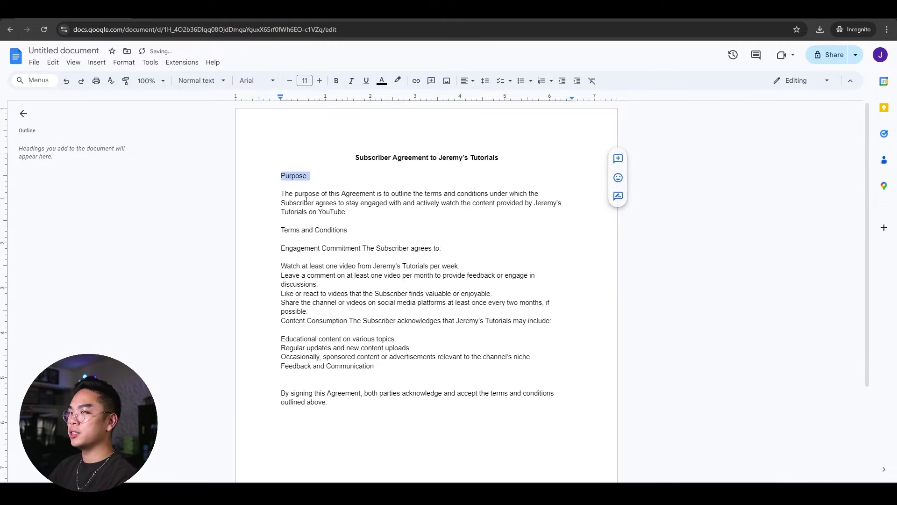
key("ctrl+b")
triple_click(318, 230)
key("ctrl+b")
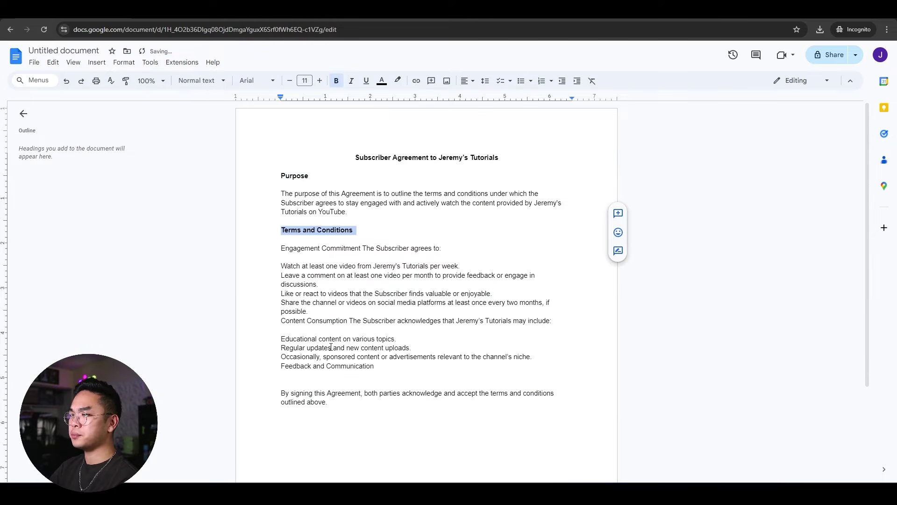
scroll(331, 340, "down", 2)
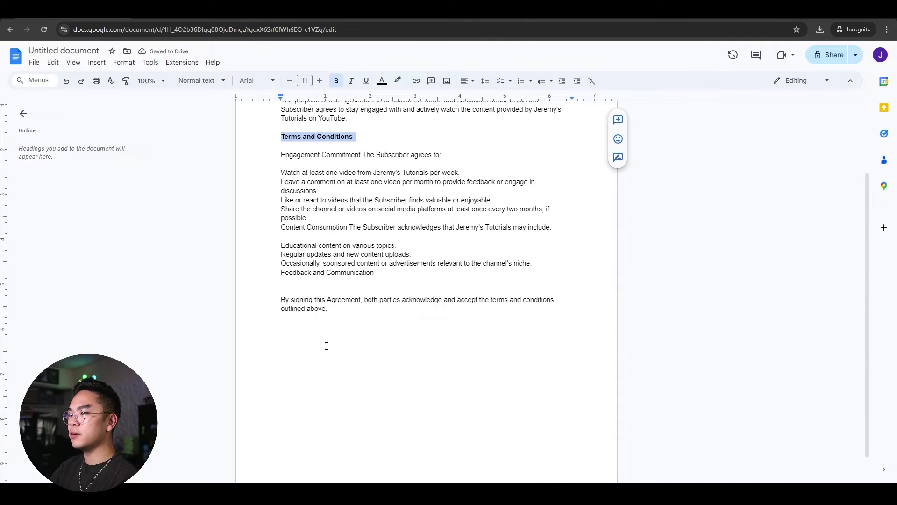
triple_click(320, 310)
key("ctrl+b")
left_click(381, 330)
scroll(423, 324, "up", 2)
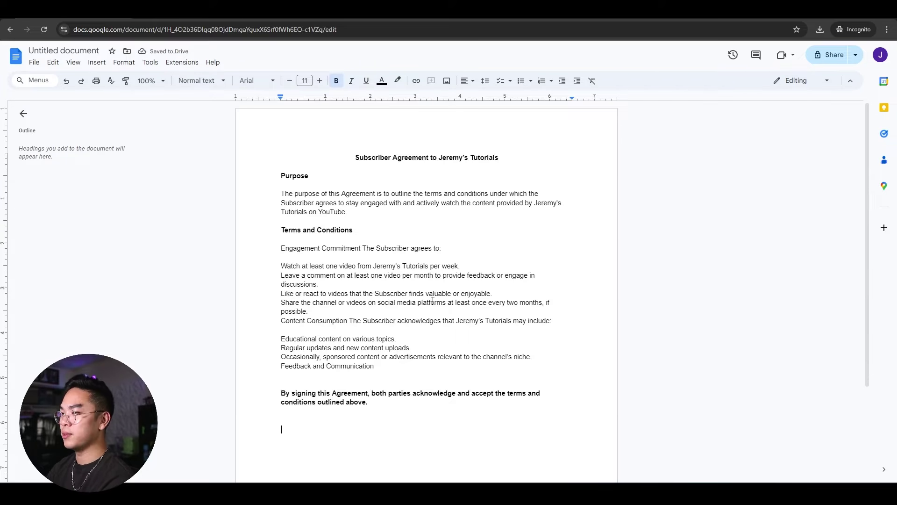
scroll(432, 300, "down", 2)
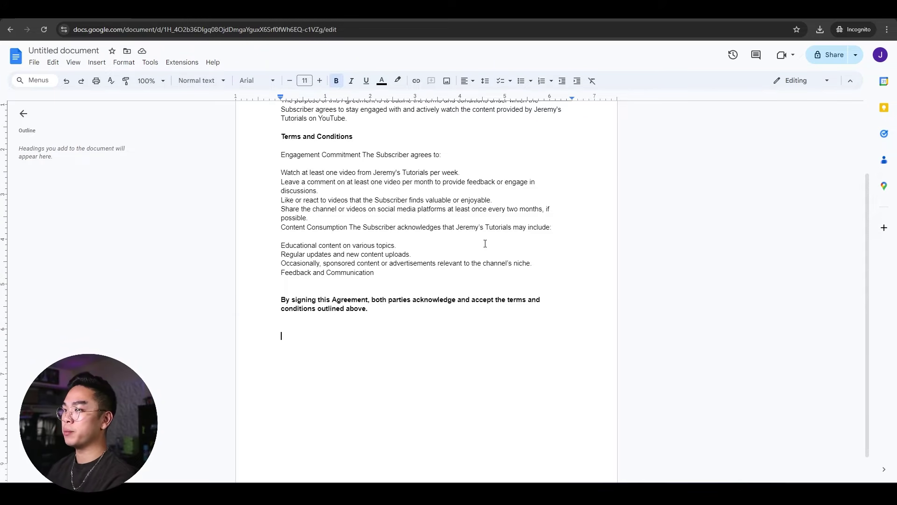
- Add 'Name:' and 'Date:' lines, each followed by a long blank underline
type("Name: @")
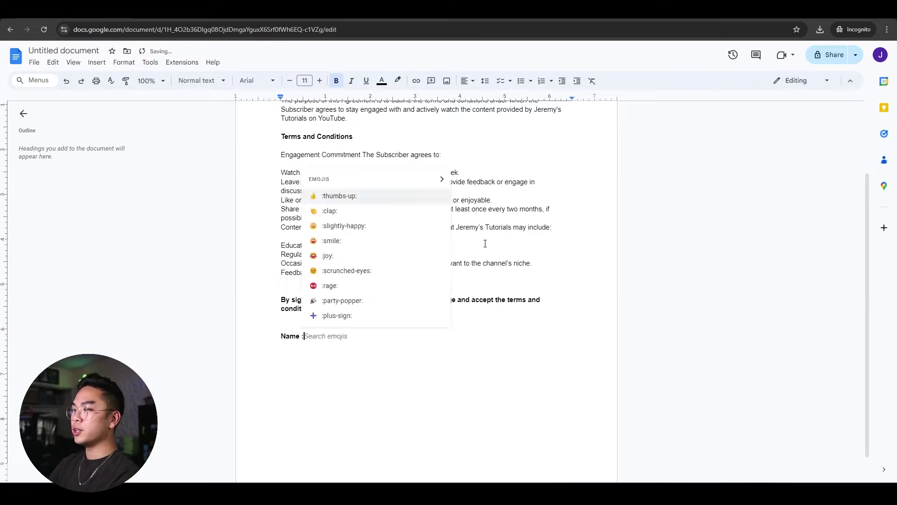
key("BackSpace")
type("__________________________")
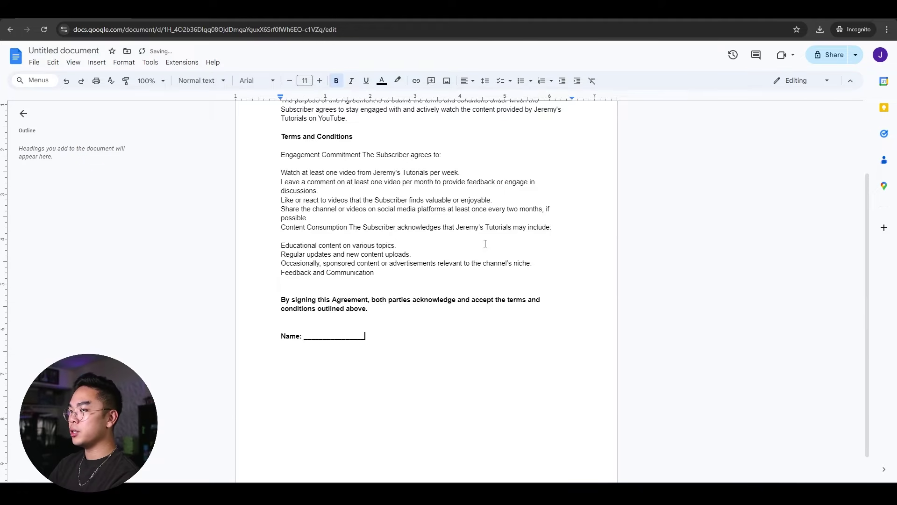
key("Return")
key("Return")
type("Date")
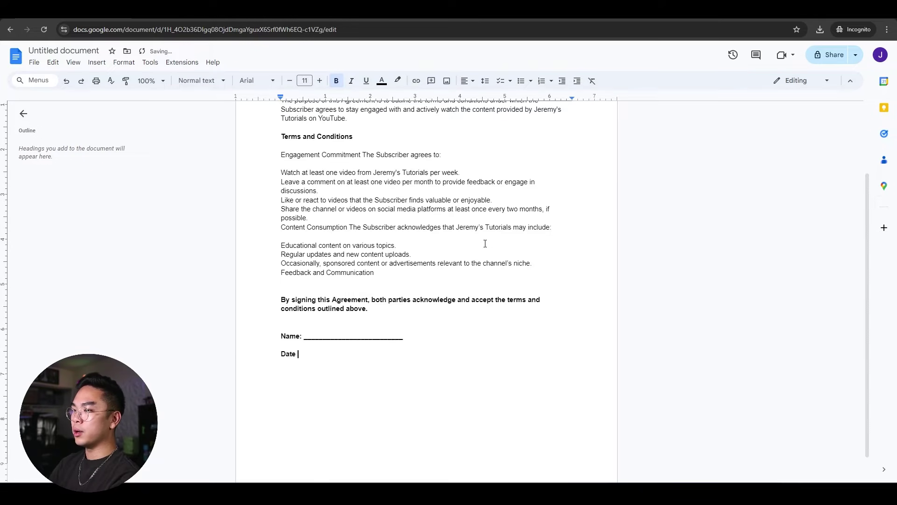
type(": ___________________________")
key("Return")
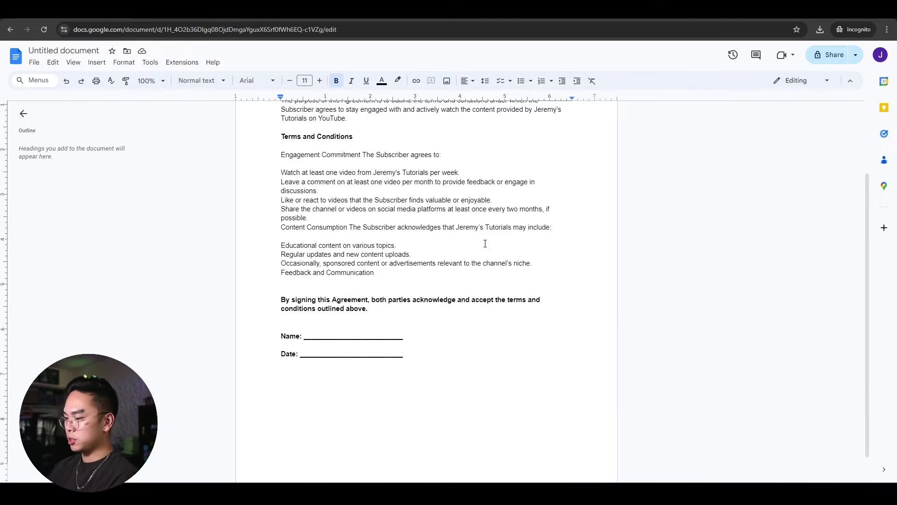
- Add the question 'What kind of tools do you use?' followed by a checklist item
type("What kind of tools")
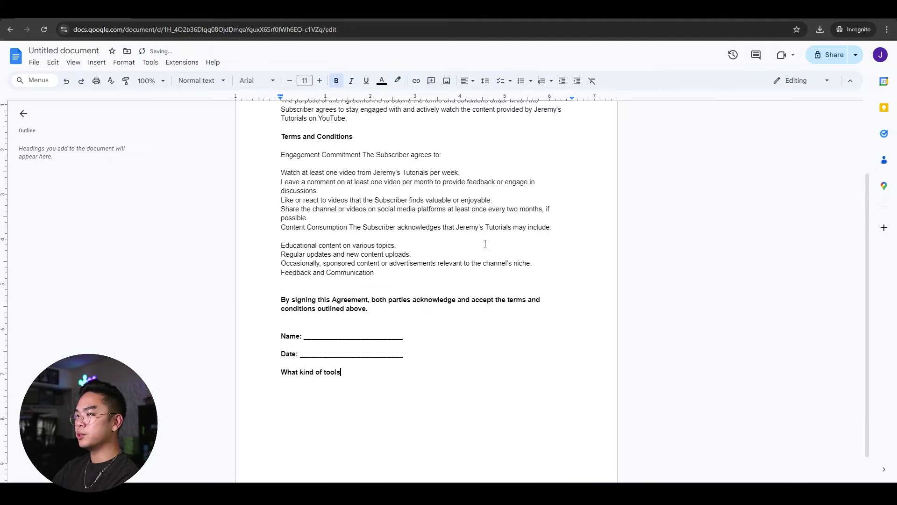
type(" do you use?")
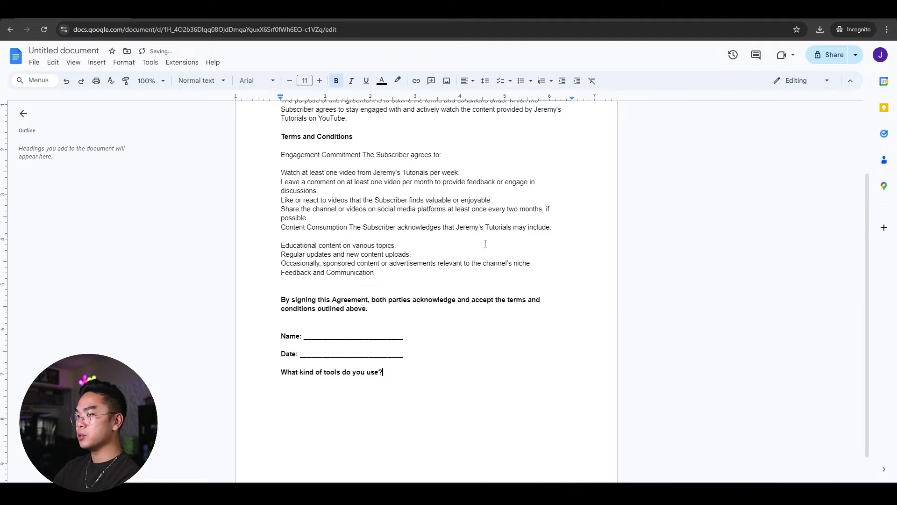
key("Return")
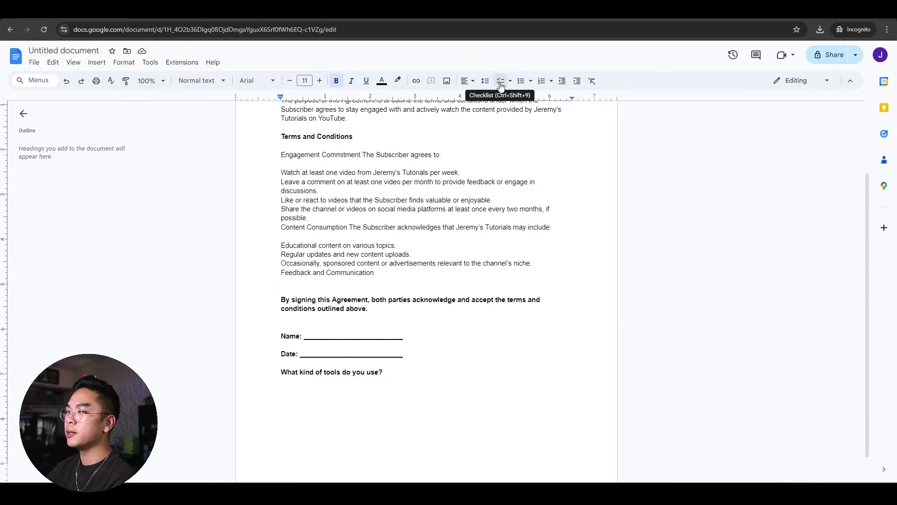
left_click(500, 86)
- Fill the checklist with Google Slides, Google Docs, Photoshop and Canva
scroll(434, 296, "down", 1)
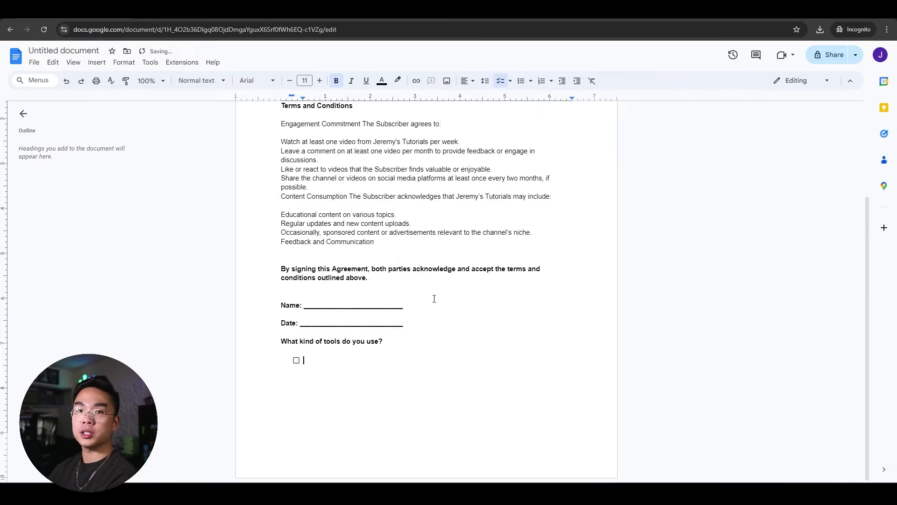
type("Google ")
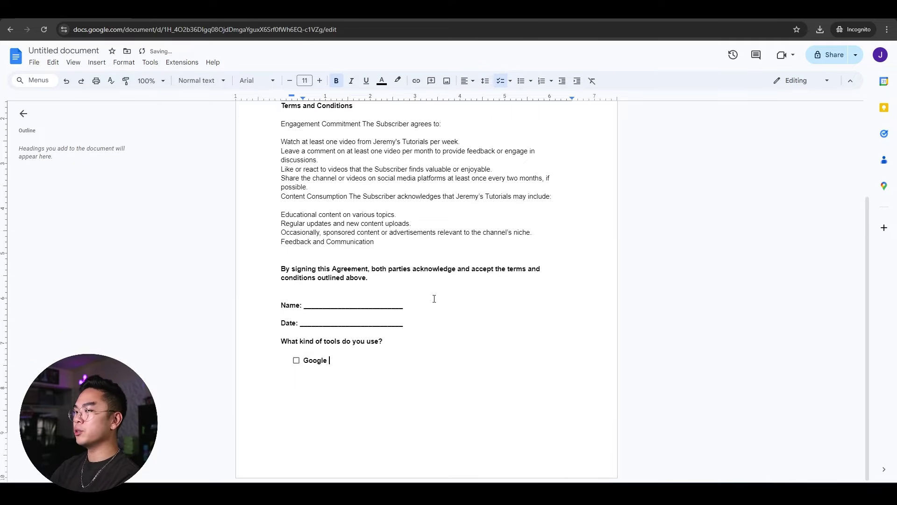
type("Slides")
key("Return")
type("Google Docs")
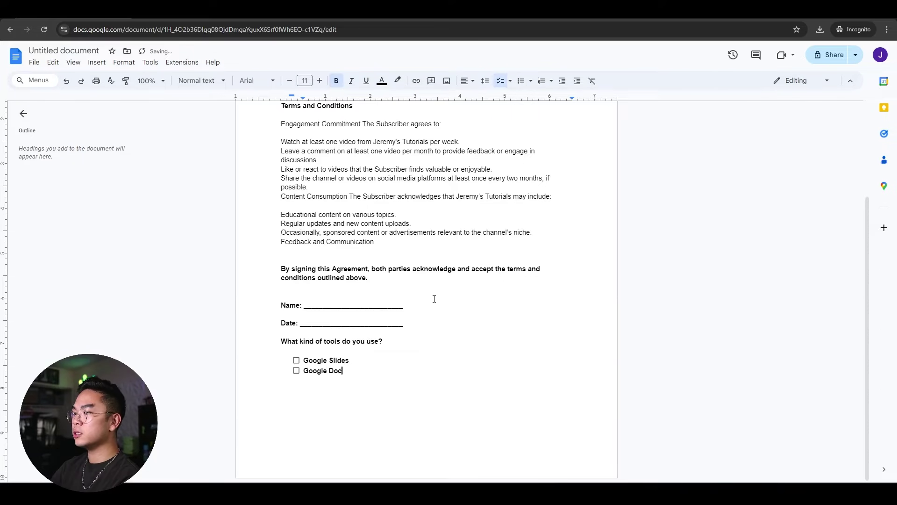
key("Return")
type("Photoshop")
key("Return")
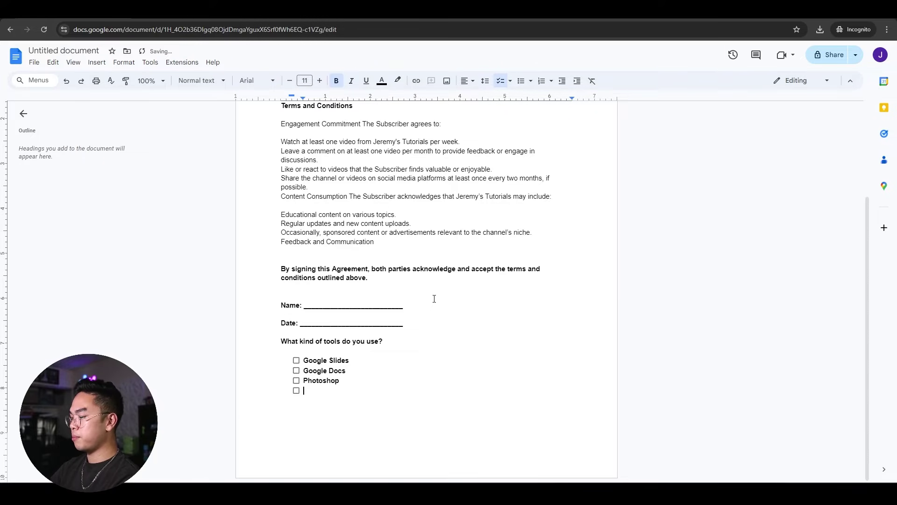
type("Canva")
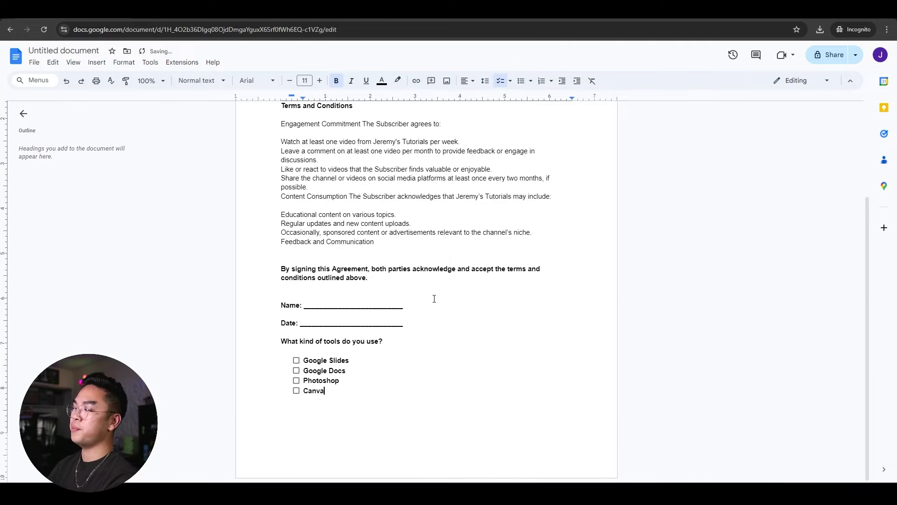
- Exit the checklist and add a 'Signature:' line with a blank underline
key("Return")
key("BackSpace")
key("BackSpace")
type("Signature: ")
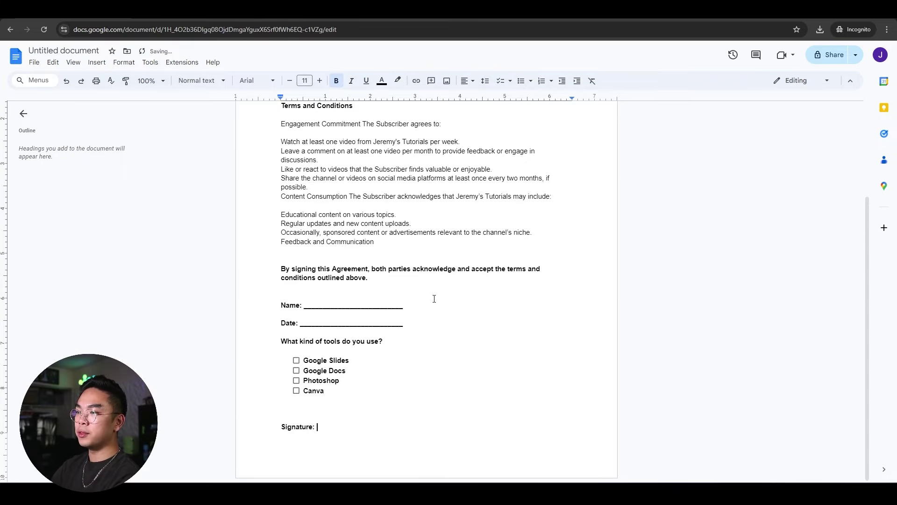
type("____________________________")
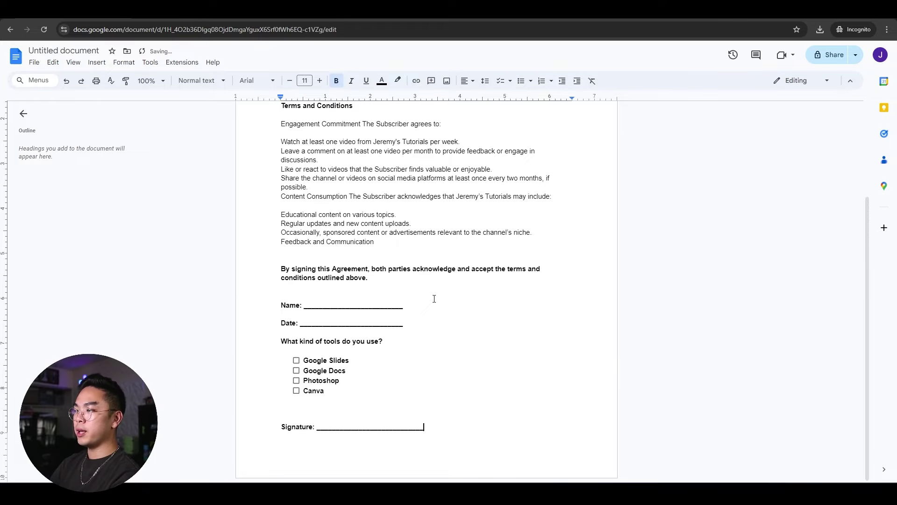
key("BackSpace")
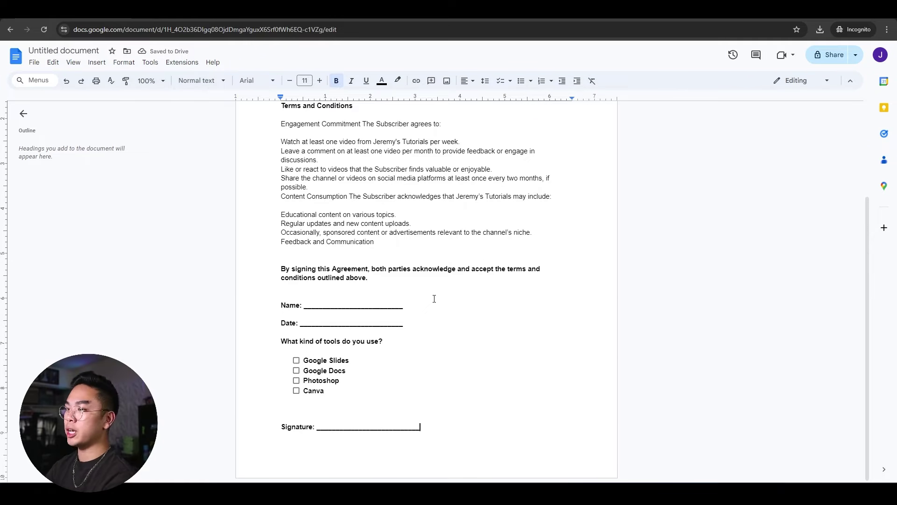
- Test the Google Slides checkbox by ticking and unticking it
scroll(433, 299, "up", 3)
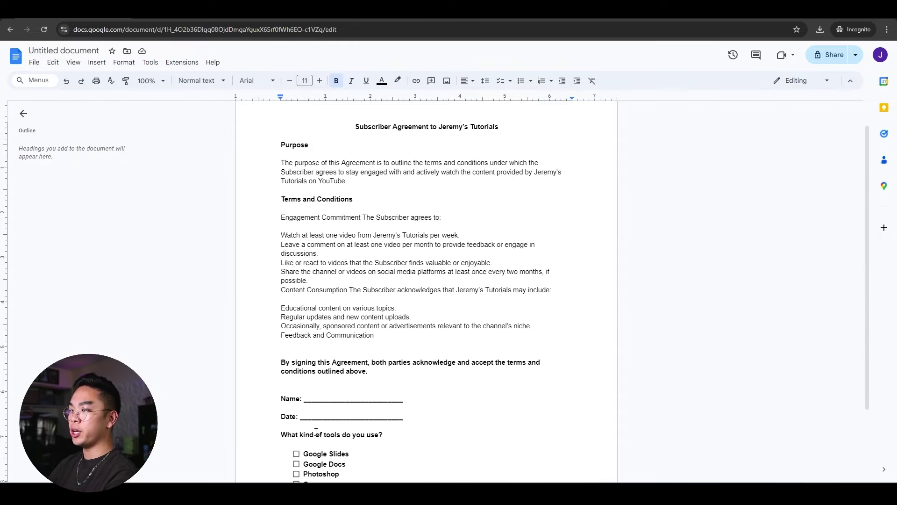
scroll(434, 299, "down", 2)
left_click(297, 407)
left_click(297, 408)
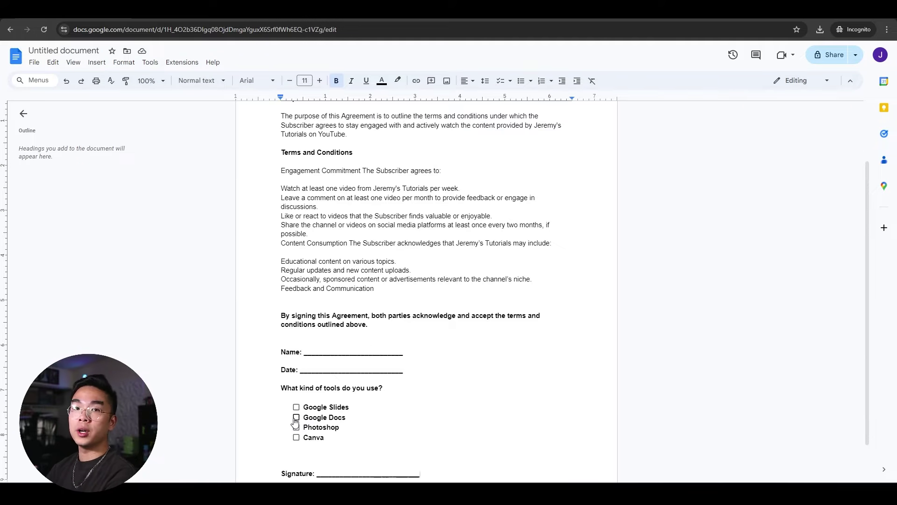
scroll(369, 395, "down", 1)
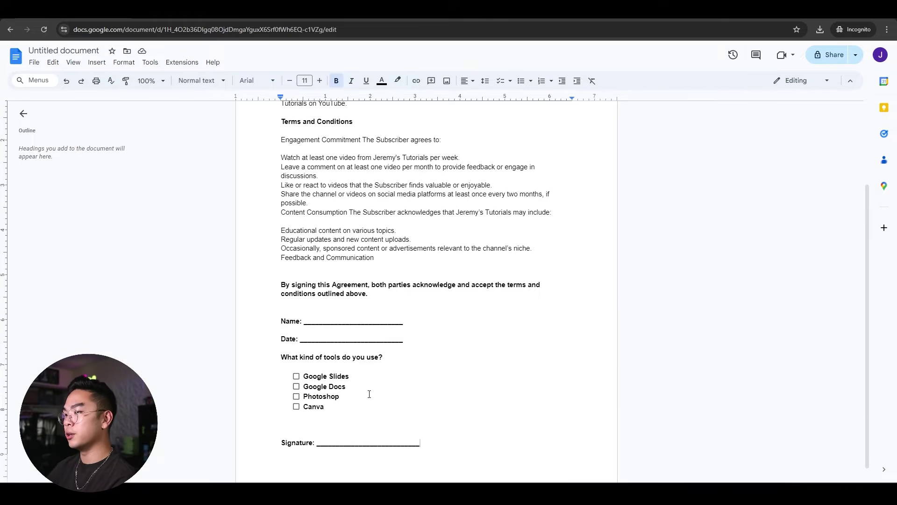
scroll(480, 353, "up", 3)
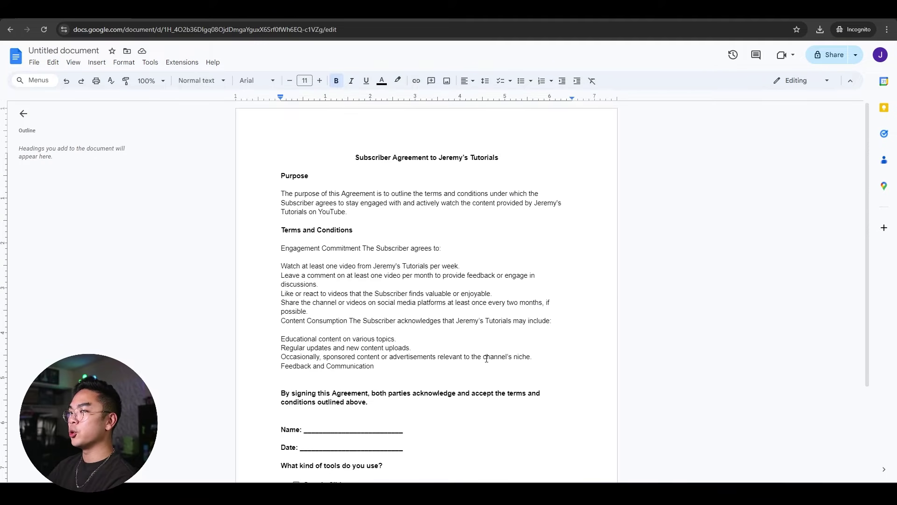
scroll(488, 363, "down", 3)
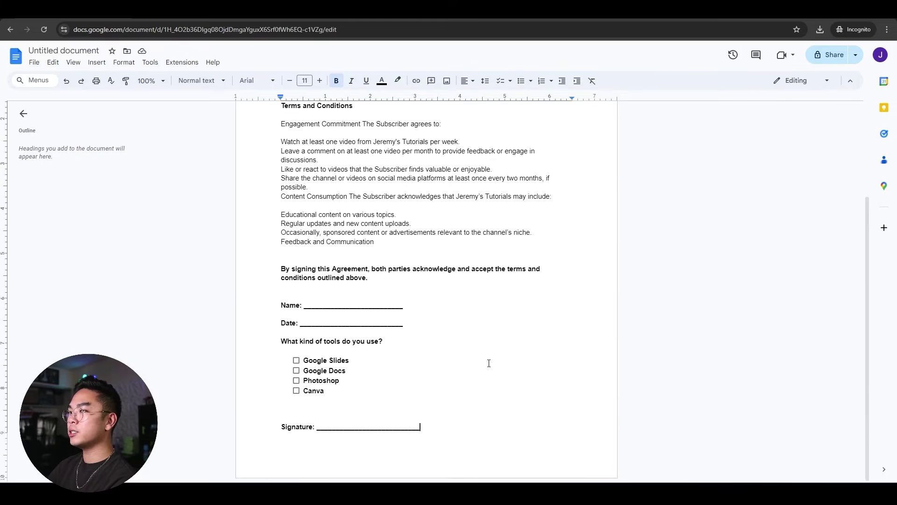
left_click(34, 65)
- Download the document as PDF named SubscriberAgreement_Static and open the downloaded file
mouse_move(77, 163)
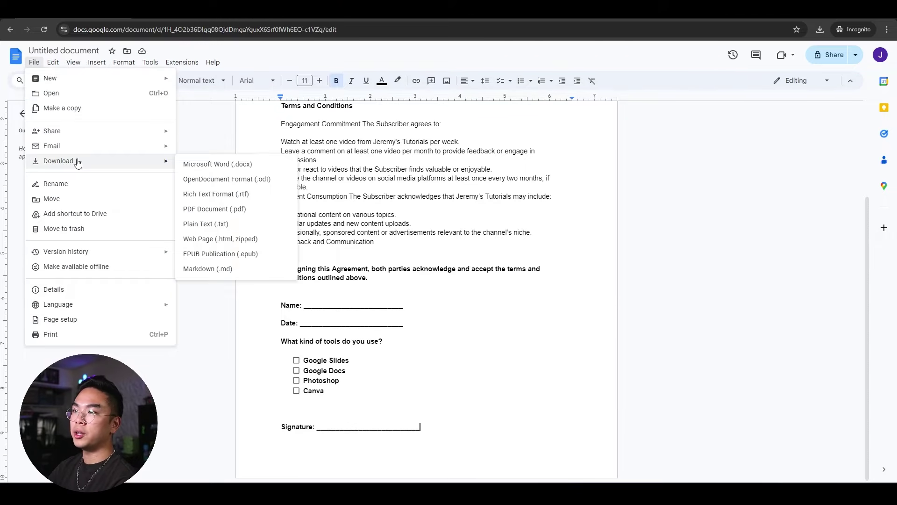
left_click(220, 209)
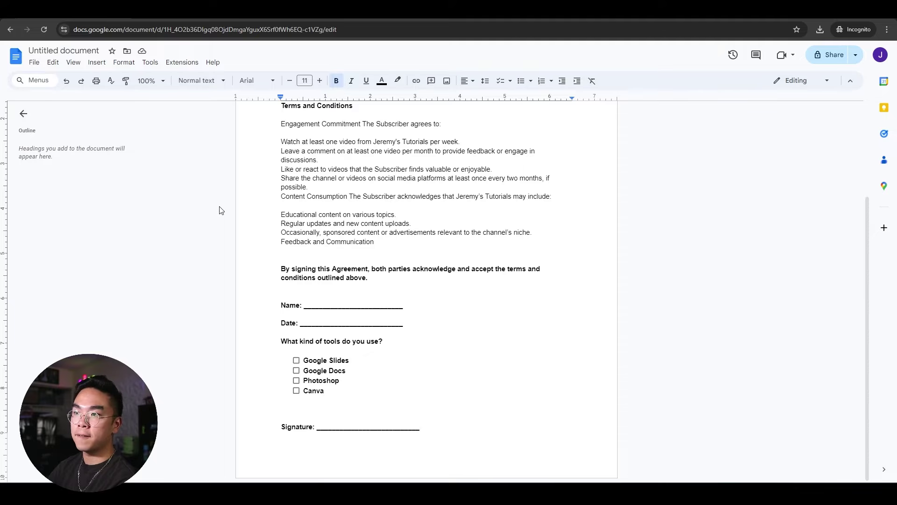
type("SubscriberAgre")
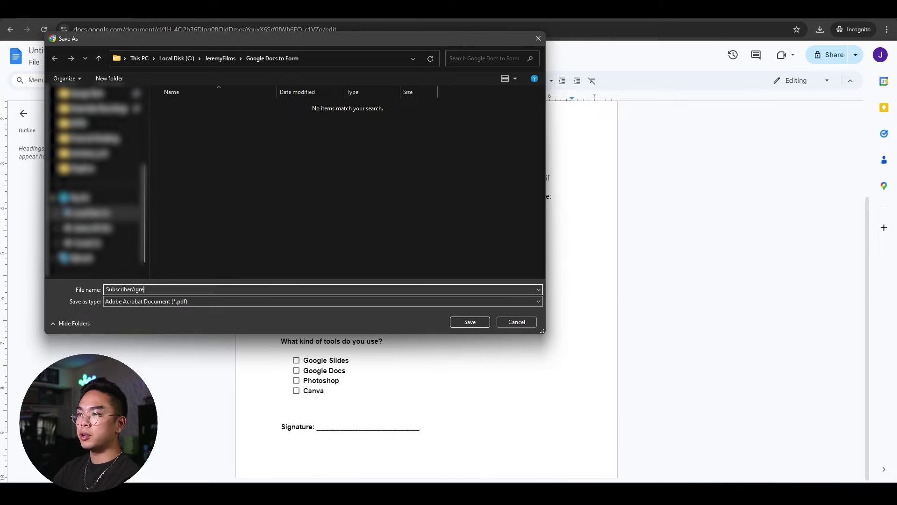
type("ement_Staticc")
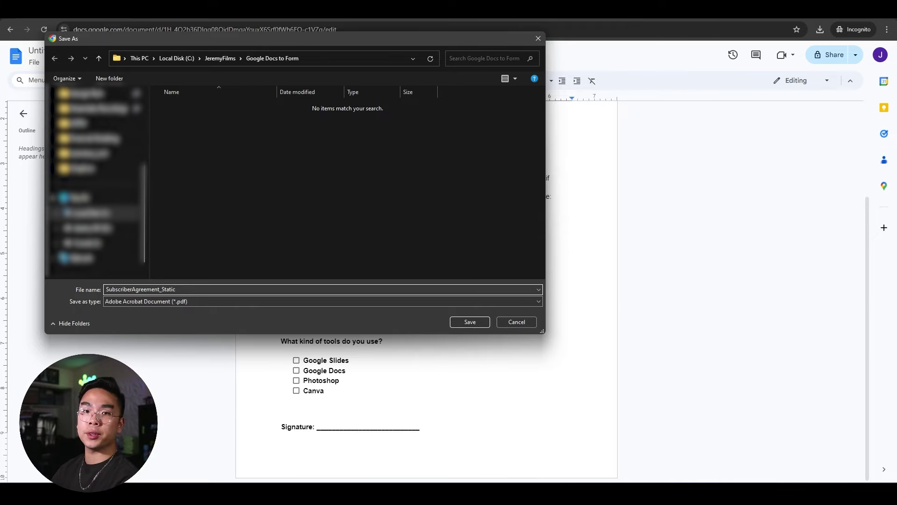
key("Return")
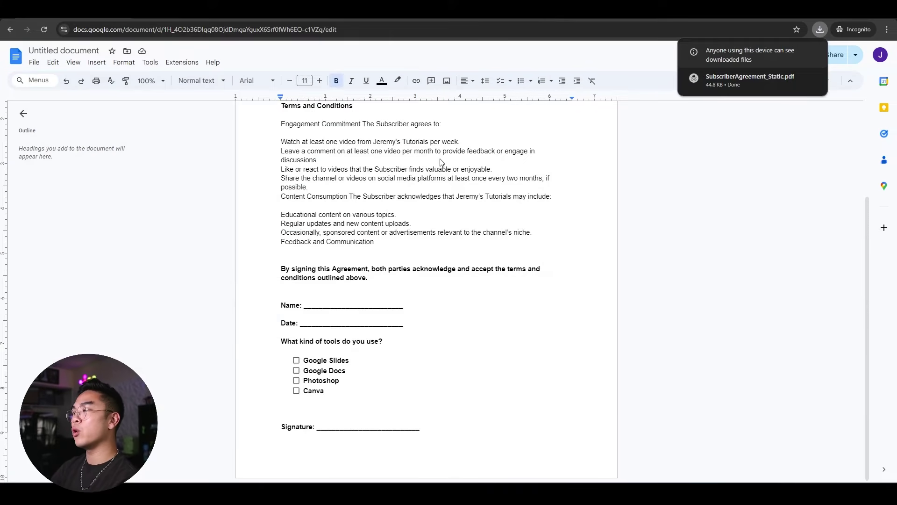
left_click(708, 79)
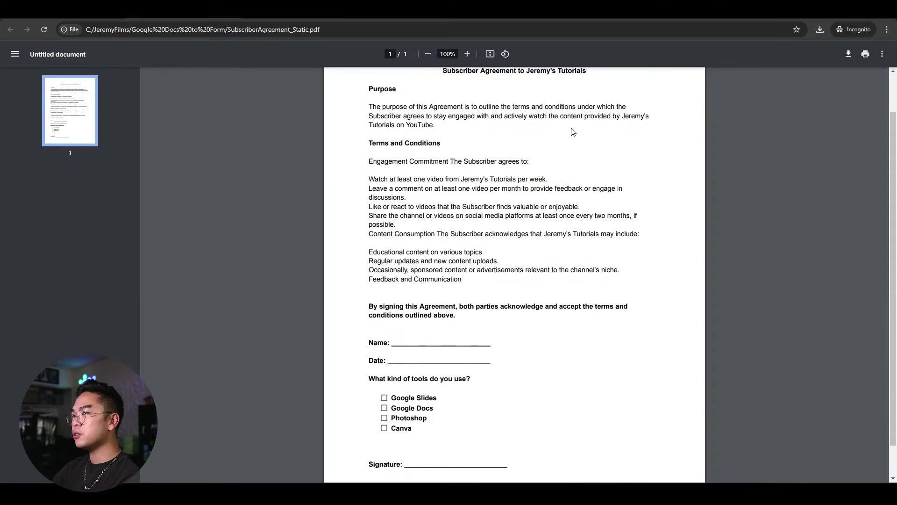
- Scroll through the exported agreement PDF in Chrome's viewer
scroll(464, 136, "down", 2)
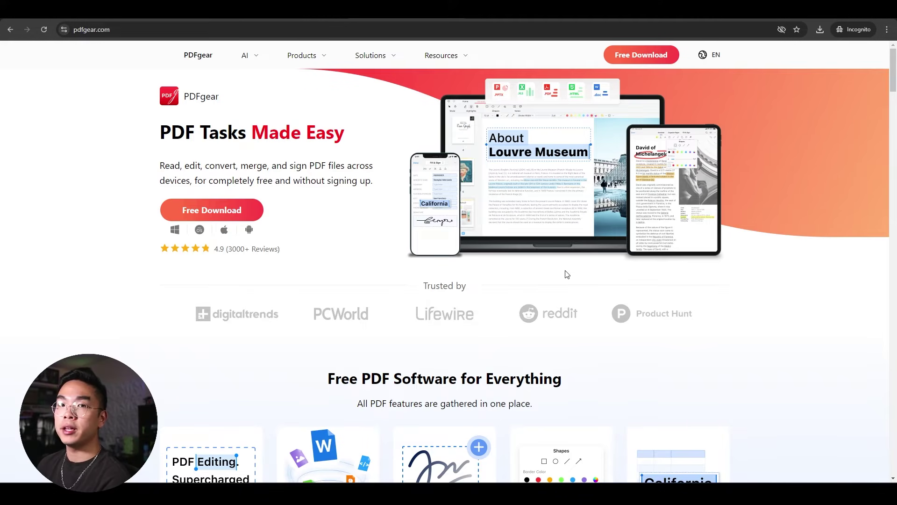
- Go to PDFgear's online Edit PDF tool and bring up the Upload PDF file chooser
mouse_move(308, 58)
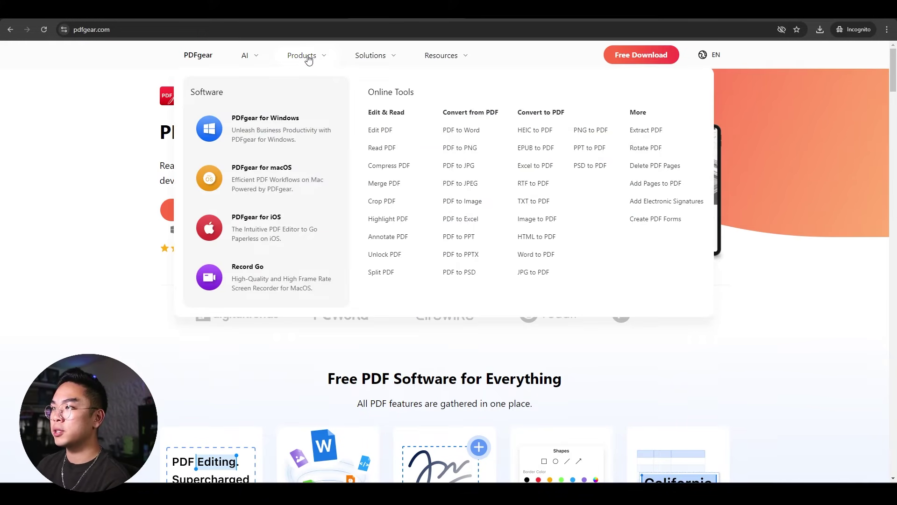
left_click(381, 130)
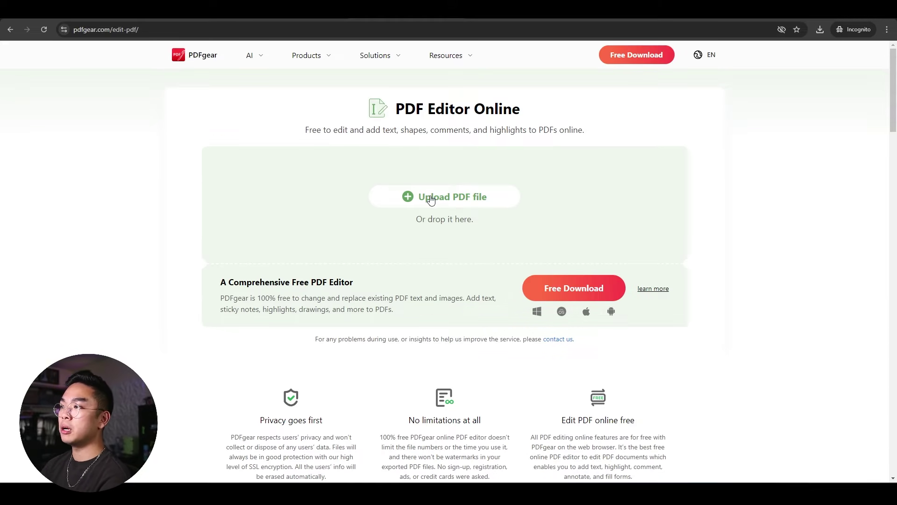
scroll(431, 200, "down", 5)
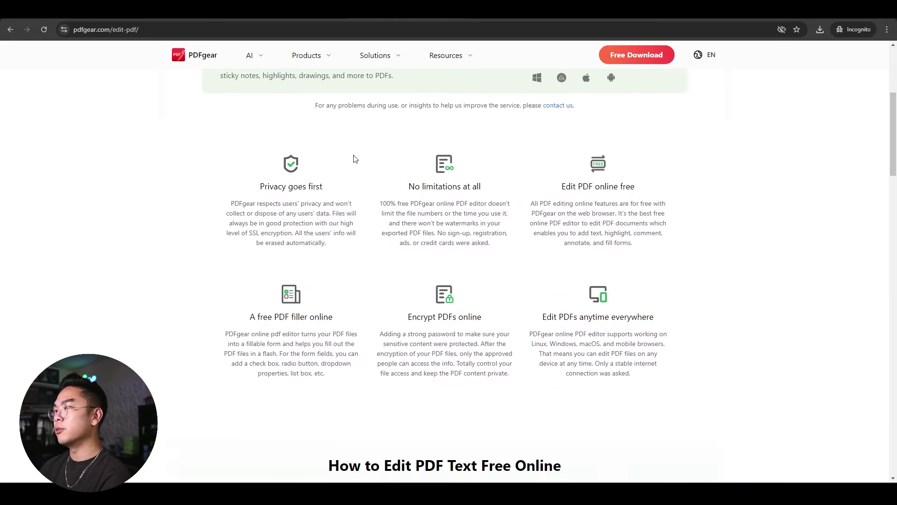
scroll(263, 214, "up", 2)
scroll(299, 218, "down", 2)
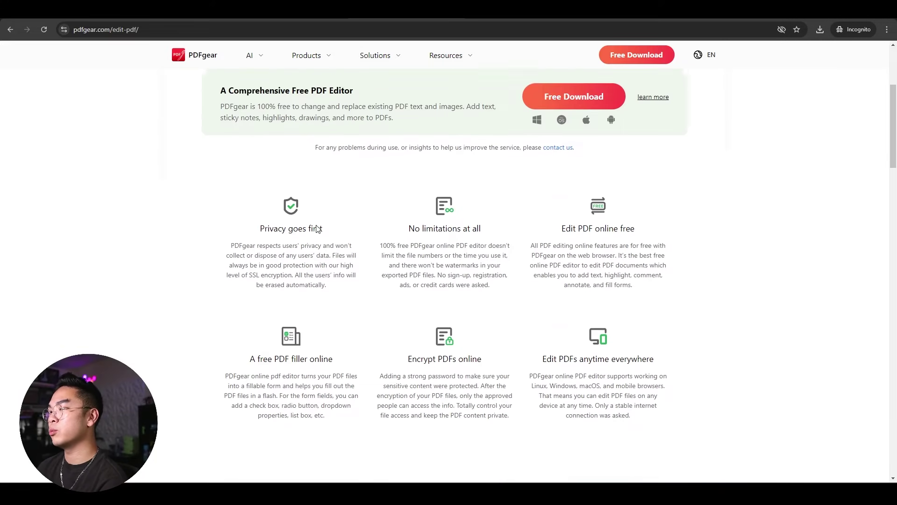
scroll(308, 232, "up", 5)
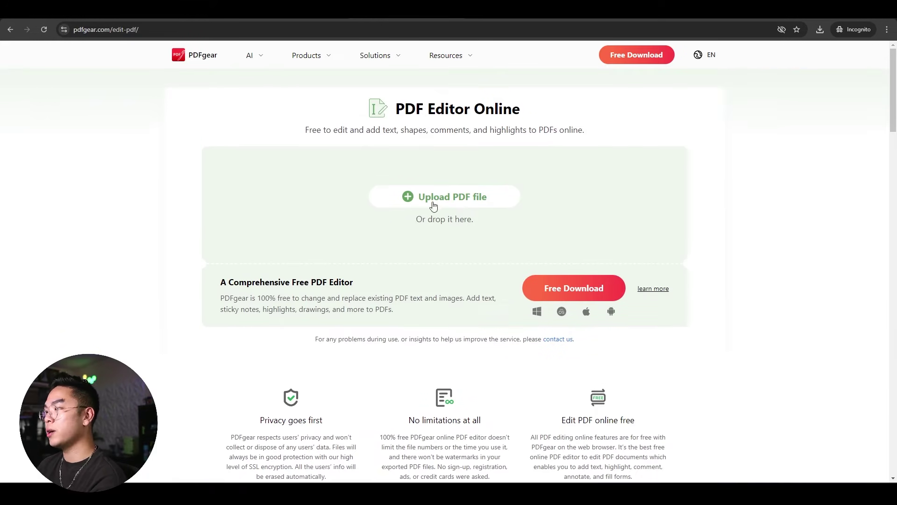
left_click(459, 197)
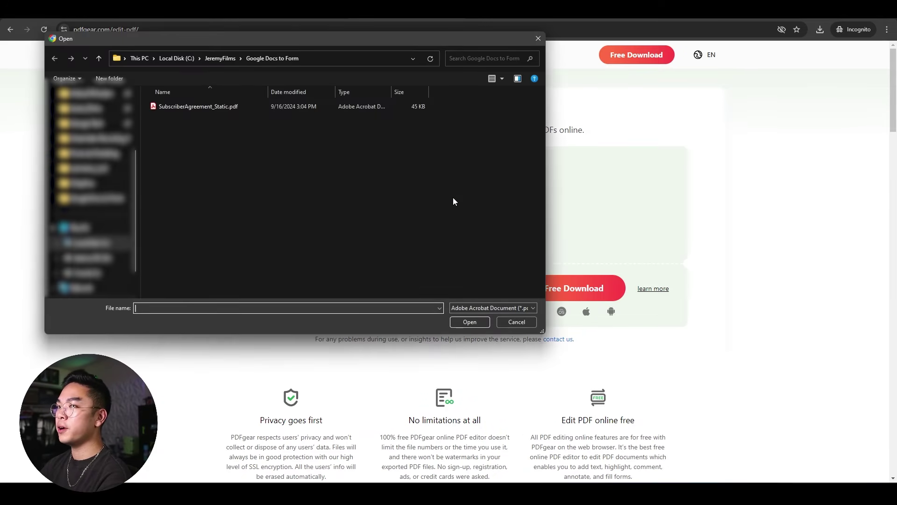
double_click(316, 106)
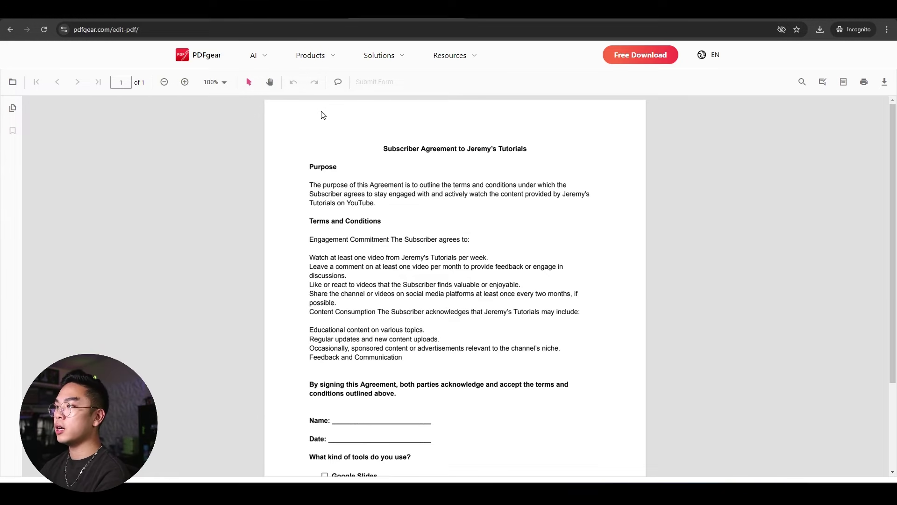
scroll(453, 134, "down", 2)
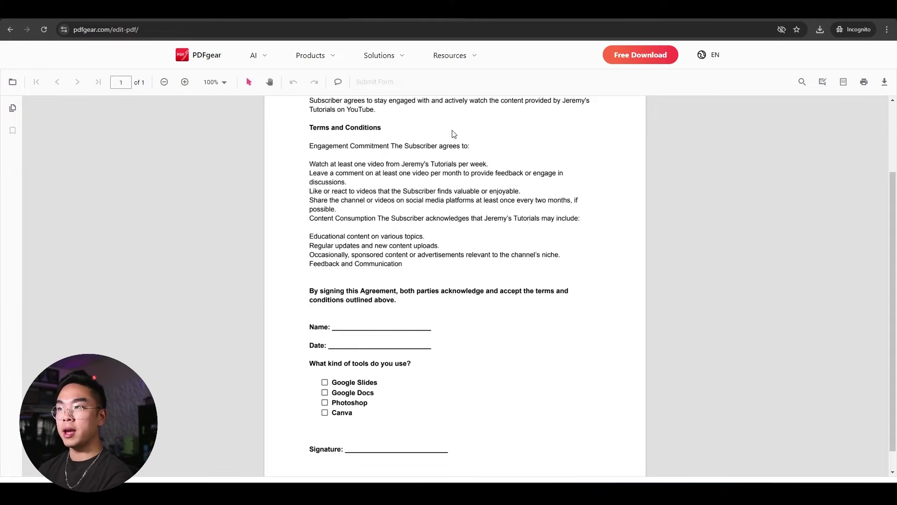
scroll(399, 286, "down", 1)
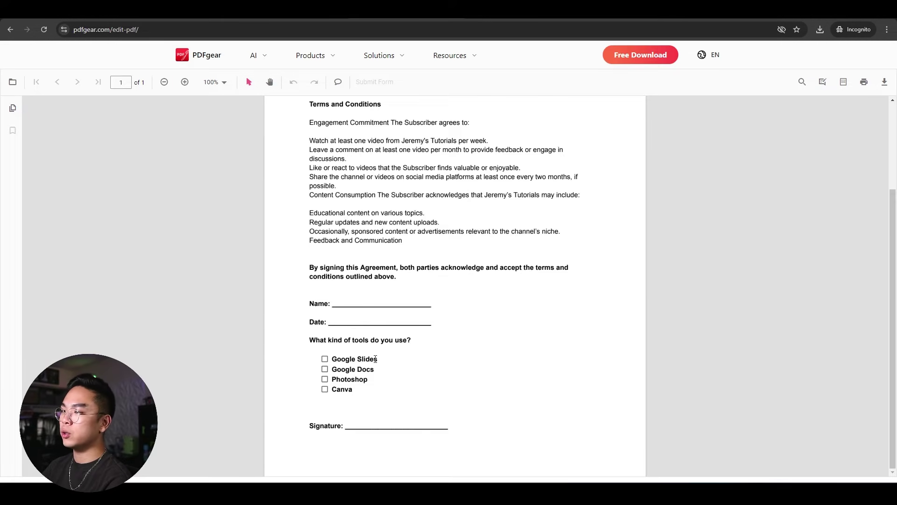
key("ctrl+plus")
key("ctrl+plus")
key("ctrl+plus")
scroll(354, 361, "down", 5)
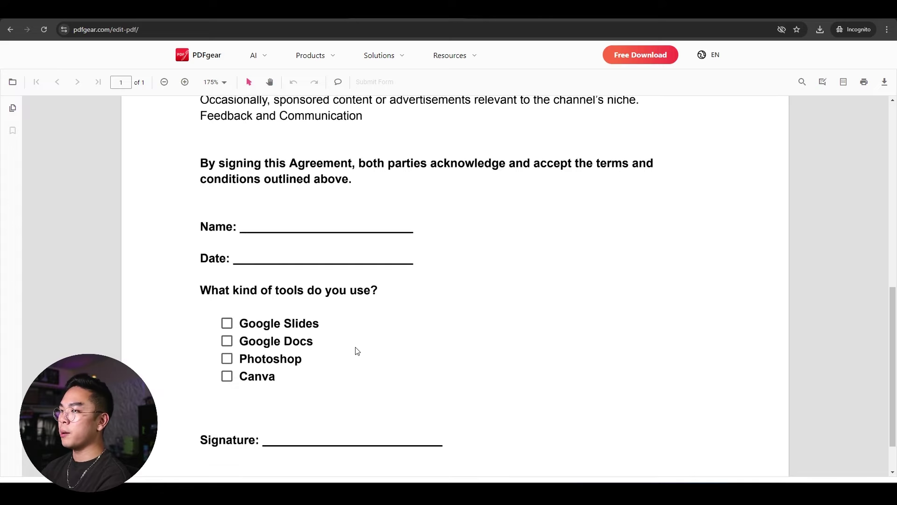
scroll(357, 351, "down", 1)
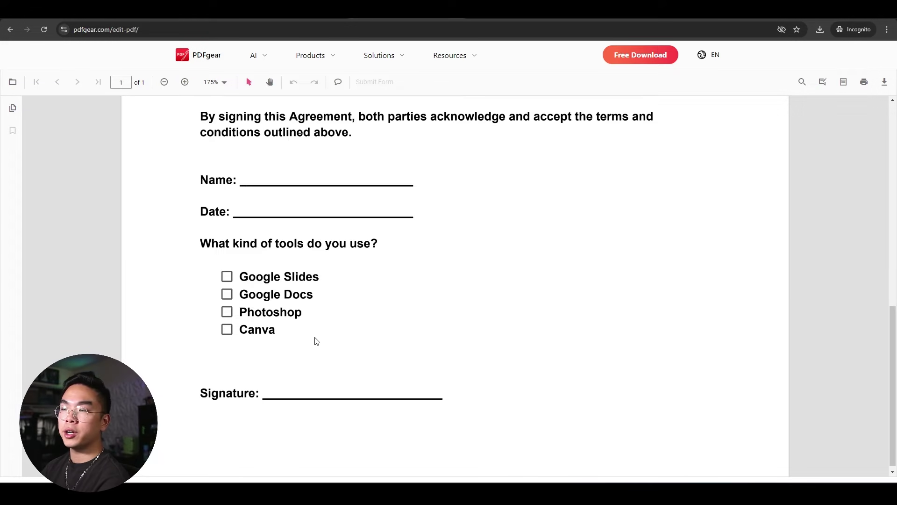
scroll(425, 346, "up", 1)
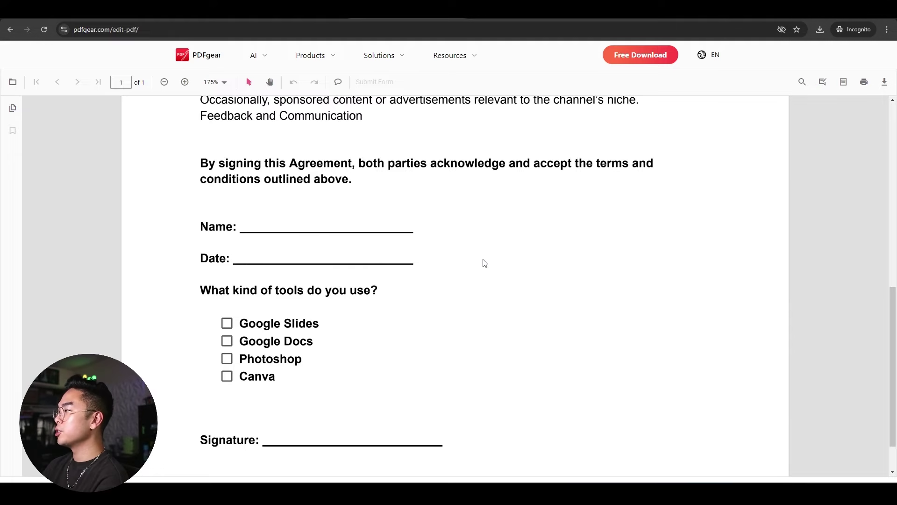
left_click(844, 82)
- Place fillable text fields Textbox1 on the Name line and Textbox2 on the Date line
scroll(789, 168, "down", 1)
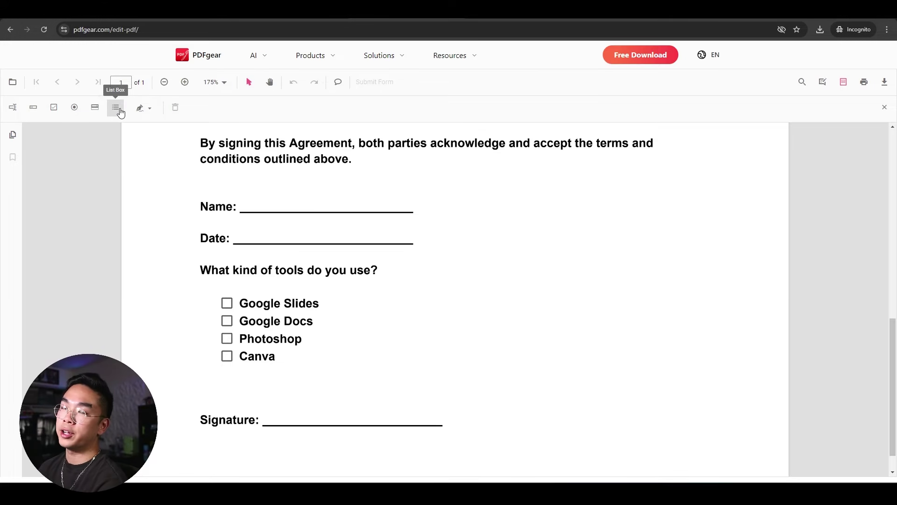
left_click(13, 107)
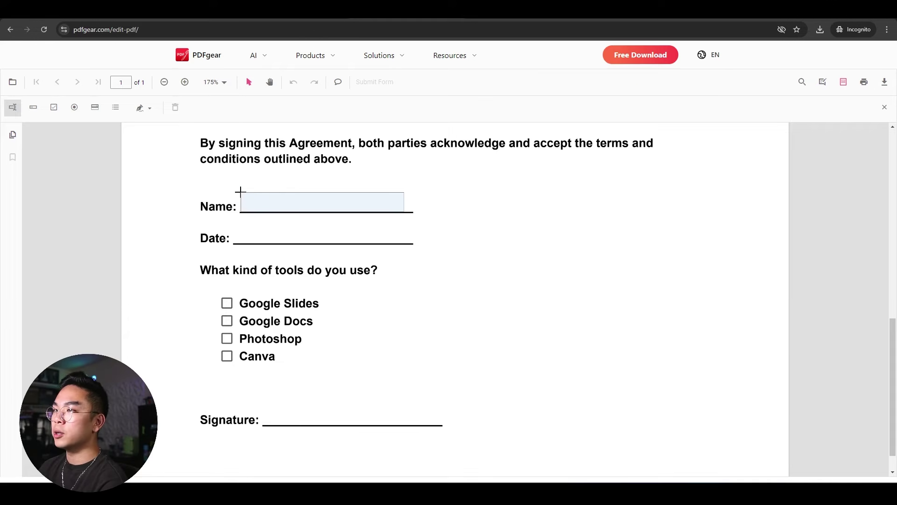
left_click(240, 192)
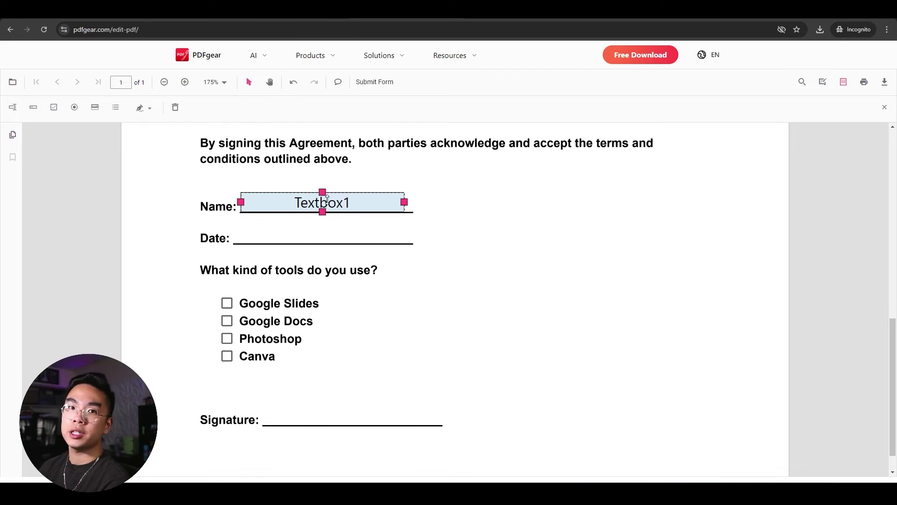
left_click(329, 217)
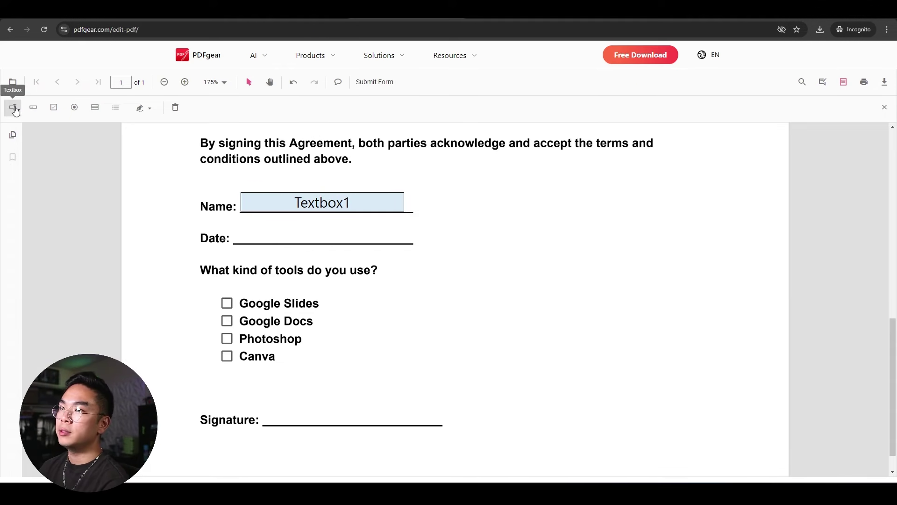
left_click(15, 109)
left_click(233, 223)
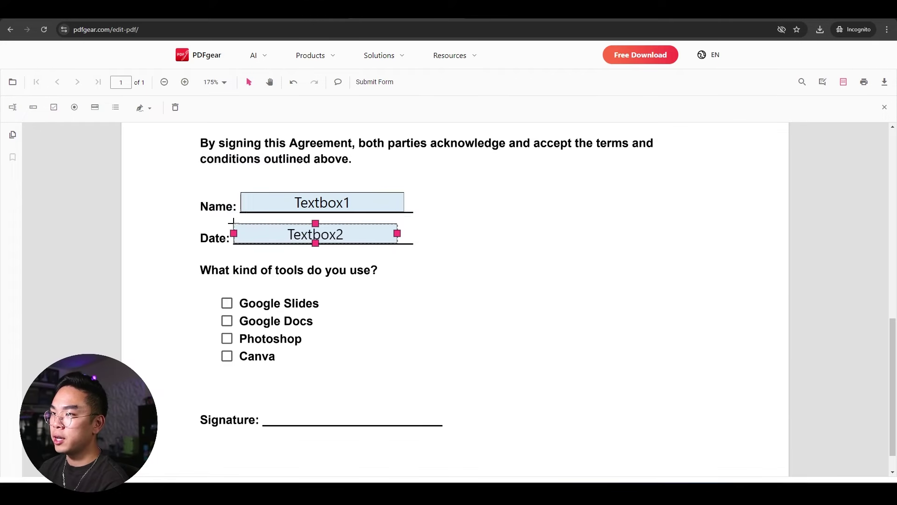
left_click(329, 209)
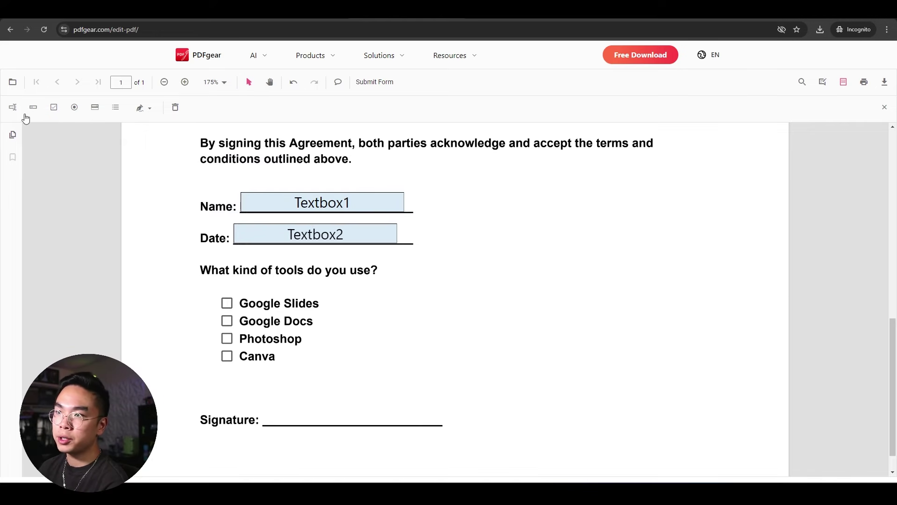
left_click(56, 112)
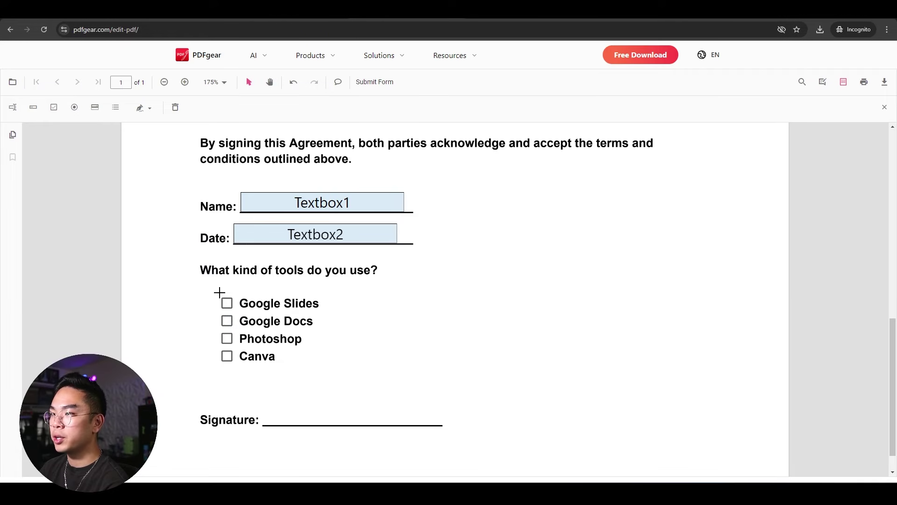
- Place a checkbox field on the Google Slides option and paste a copy of it
scroll(276, 285, "up", 10)
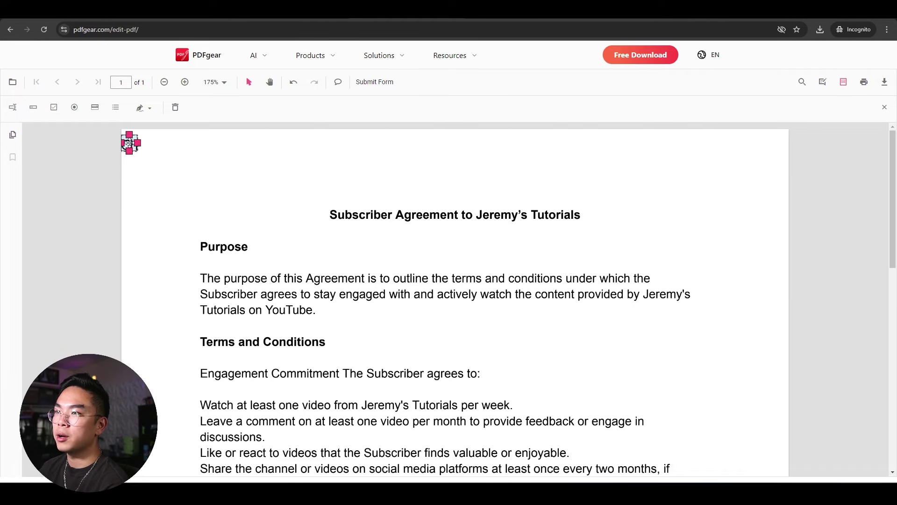
left_click_drag(129, 143, 226, 365)
scroll(206, 348, "down", 10)
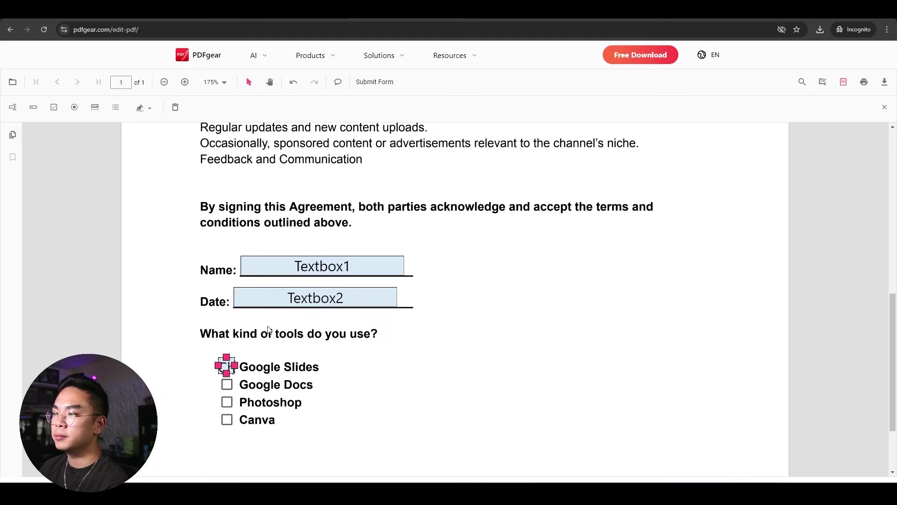
left_click(54, 107)
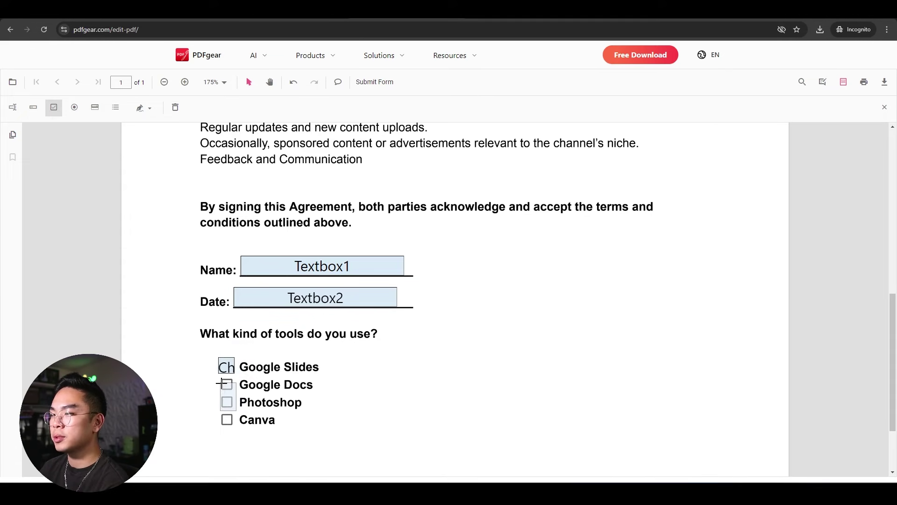
key("Escape")
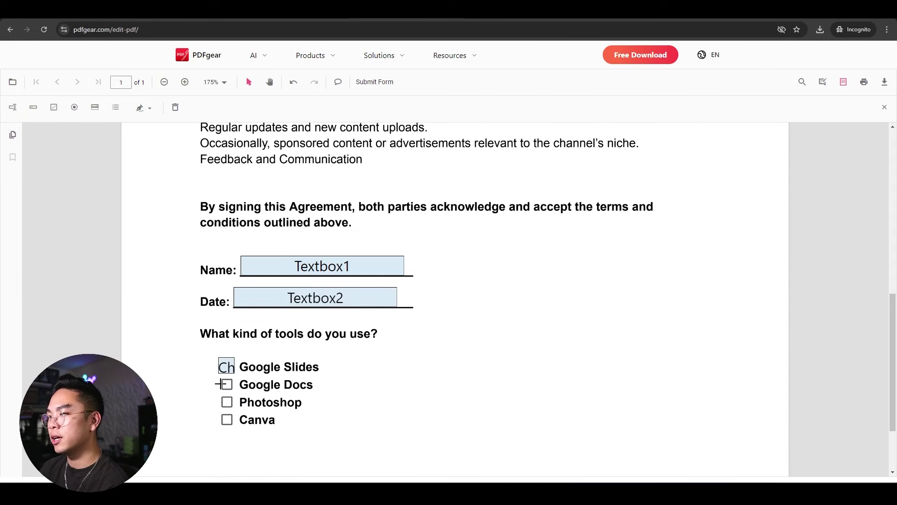
key("ctrl+z")
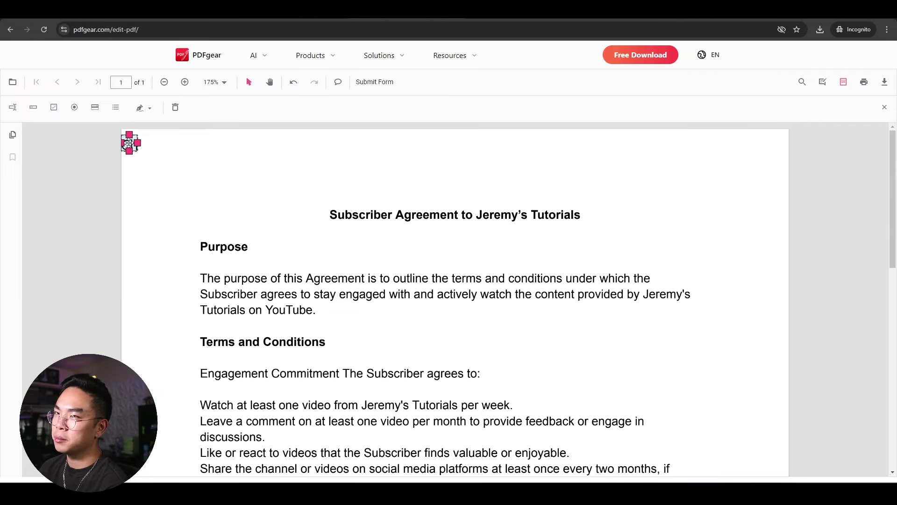
key("ctrl+y")
scroll(219, 243, "down", 1)
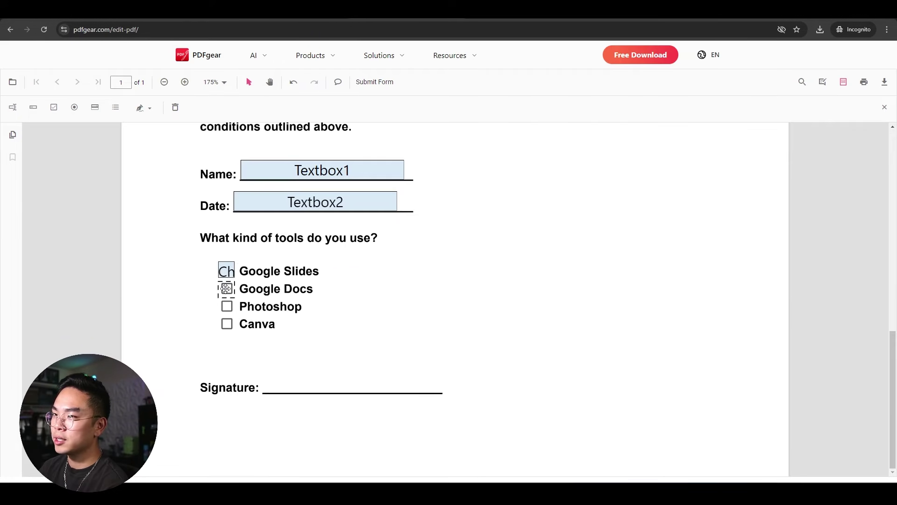
- Drag a copied checkbox field down onto the Photoshop option below Google Docs
left_click(226, 289)
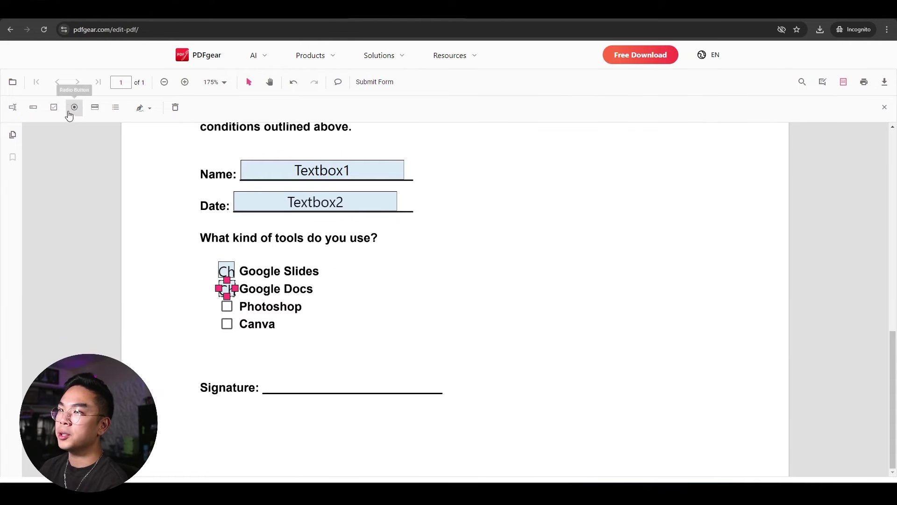
left_click(215, 204)
scroll(228, 239, "up", 4)
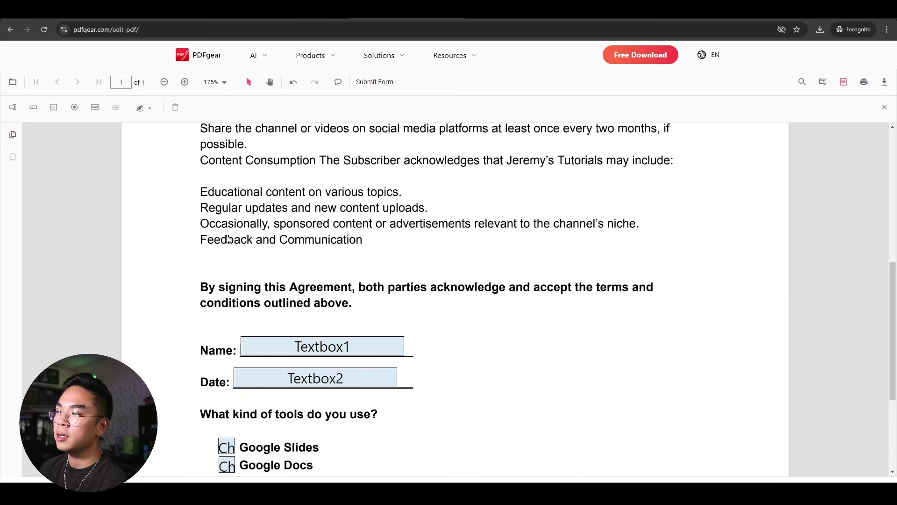
scroll(228, 239, "up", 8)
left_click(132, 144)
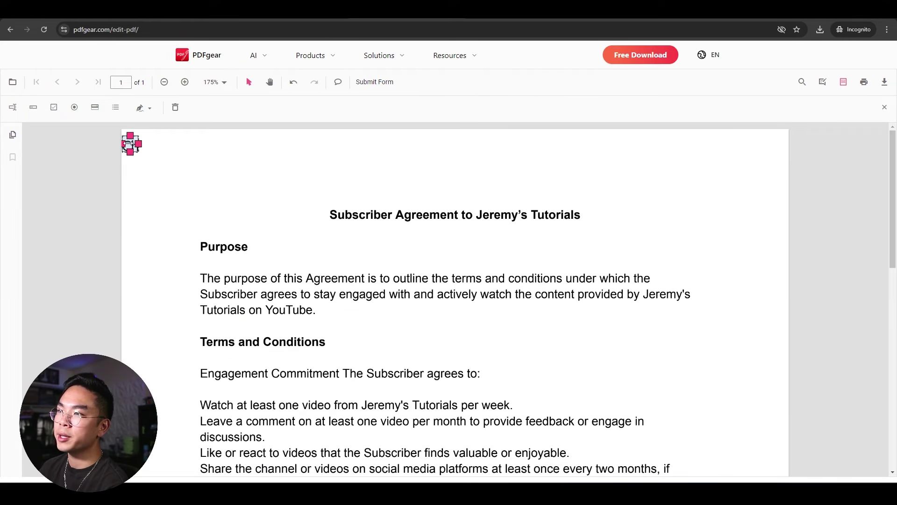
scroll(178, 224, "down", 12)
left_click_drag(132, 144, 227, 307)
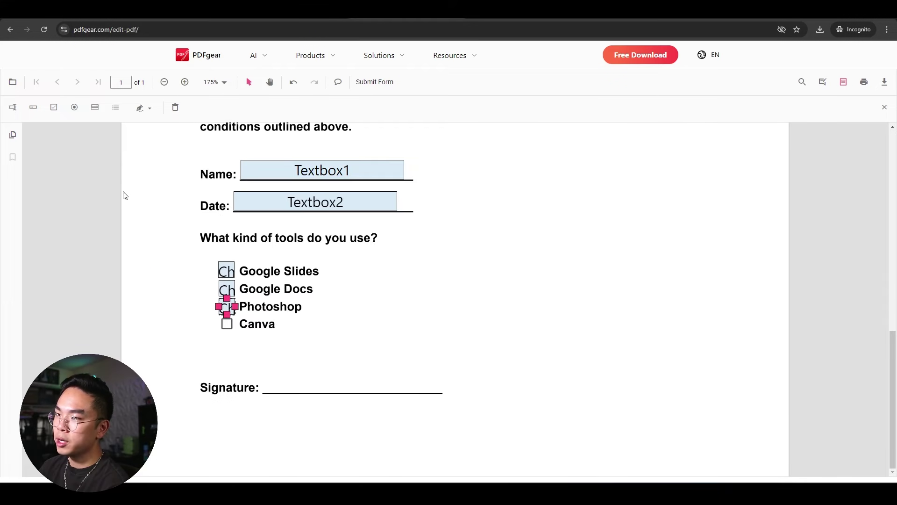
left_click(53, 115)
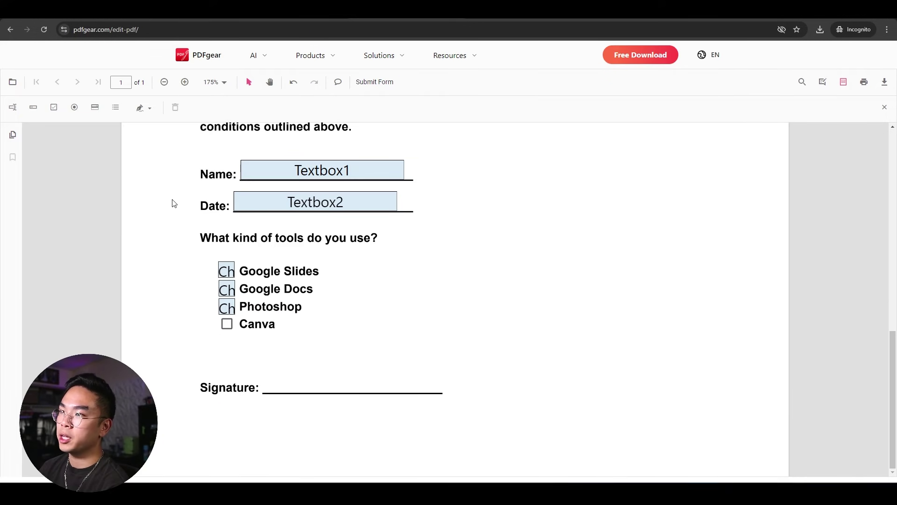
- Drag the next copied checkbox field onto the Canva option
scroll(174, 203, "up", 12)
left_click(132, 144)
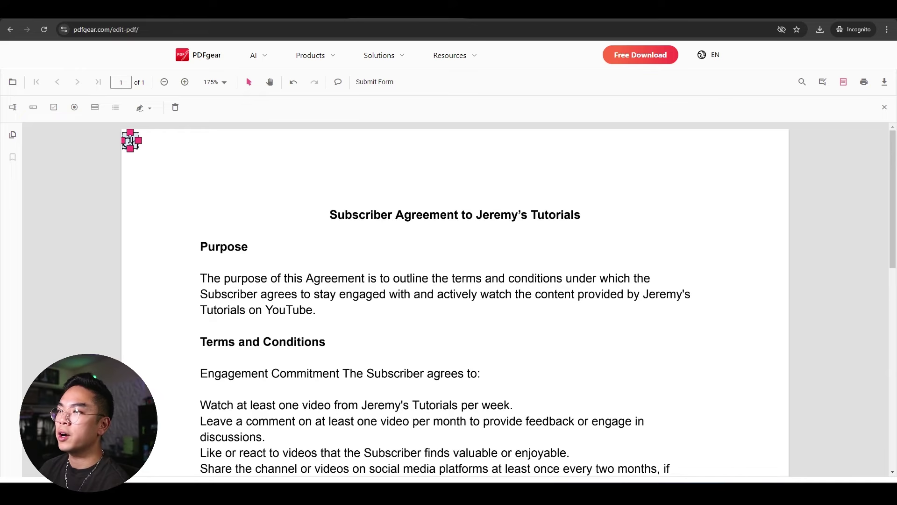
left_click_drag(131, 140, 227, 324)
scroll(224, 225, "down", 10)
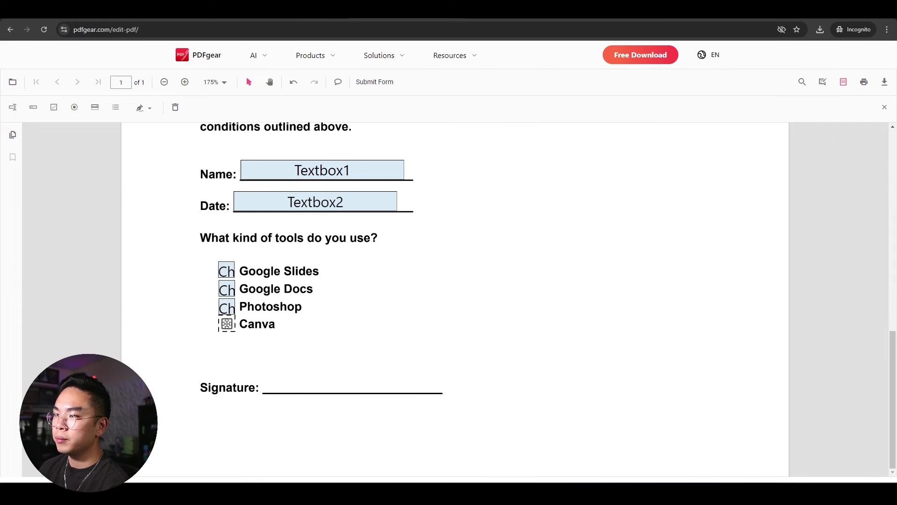
left_click(227, 324)
left_click(318, 304)
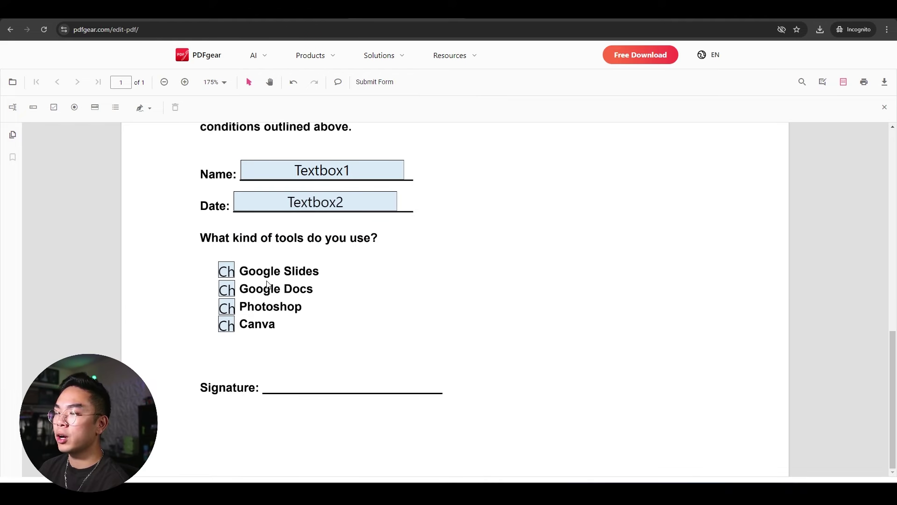
left_click(153, 109)
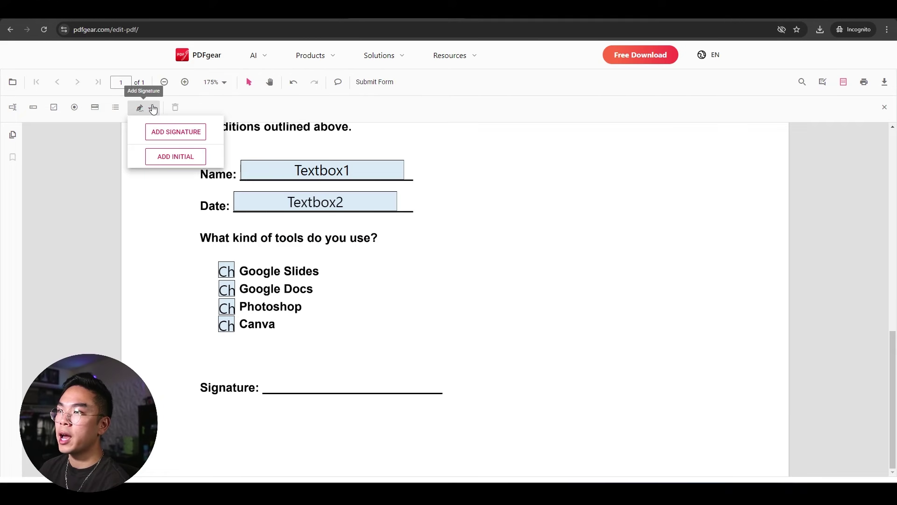
- Place a signature field, Signature7, above the agreement's Signature line
left_click(166, 134)
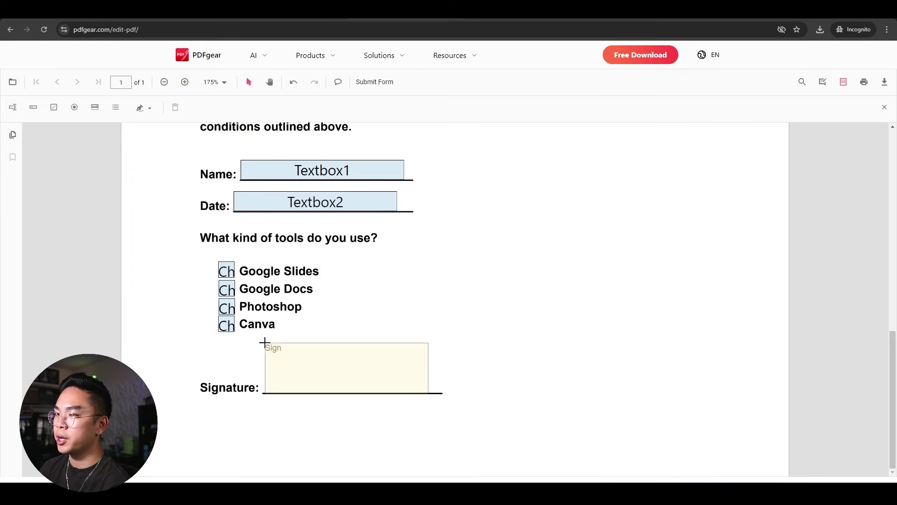
left_click(265, 340)
left_click(419, 308)
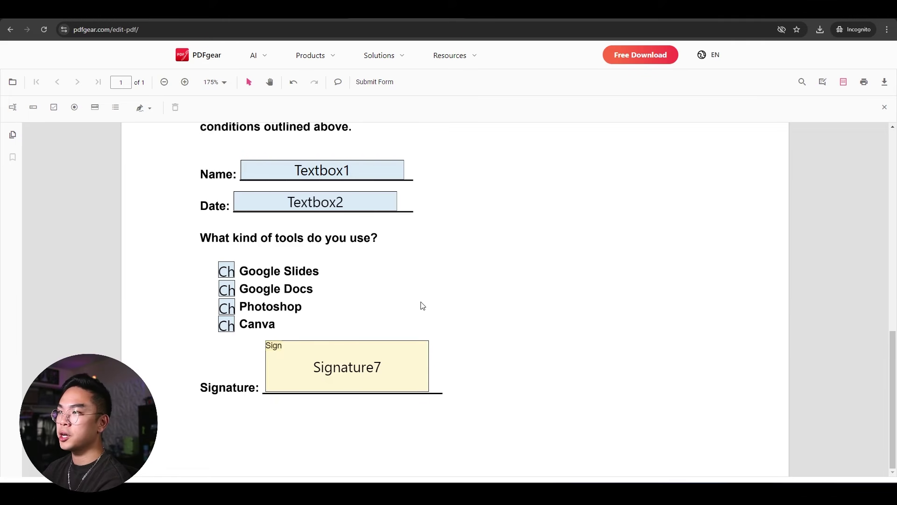
- Set the Date field's text size to 12px in its Appearance properties
right_click(363, 204)
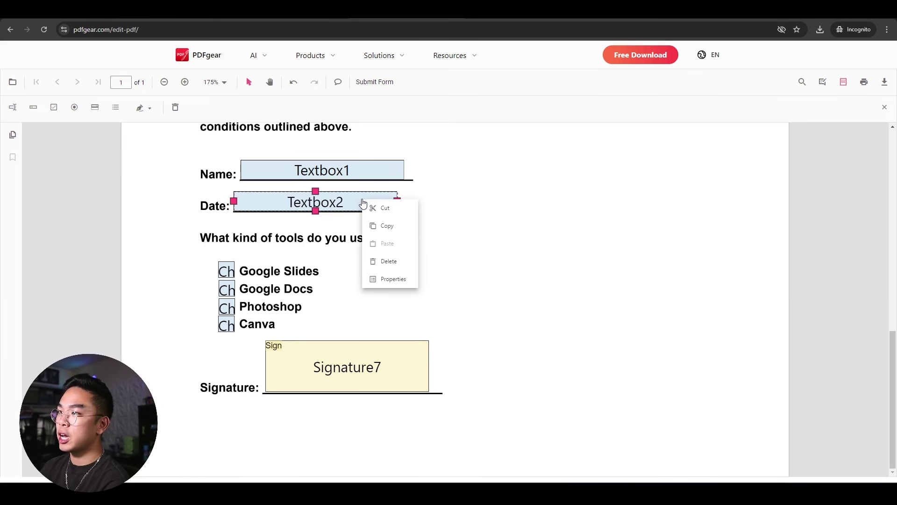
left_click(399, 279)
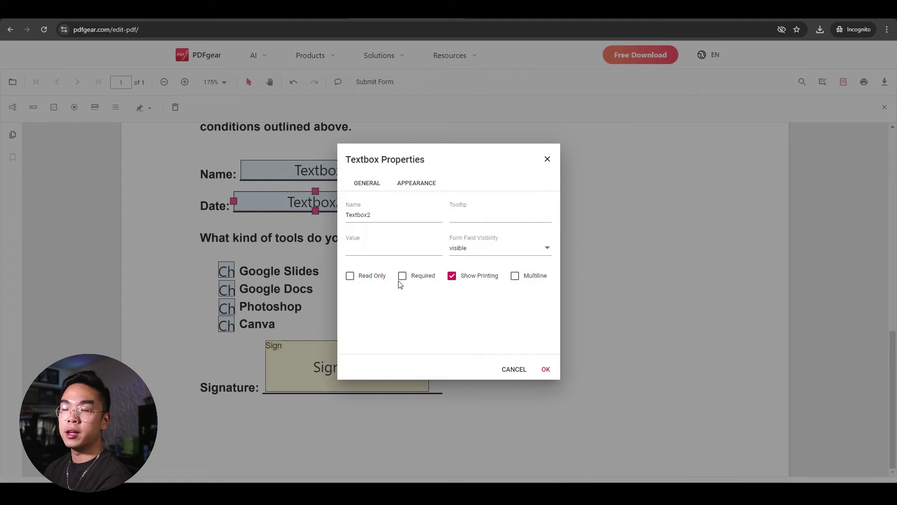
left_click(490, 214)
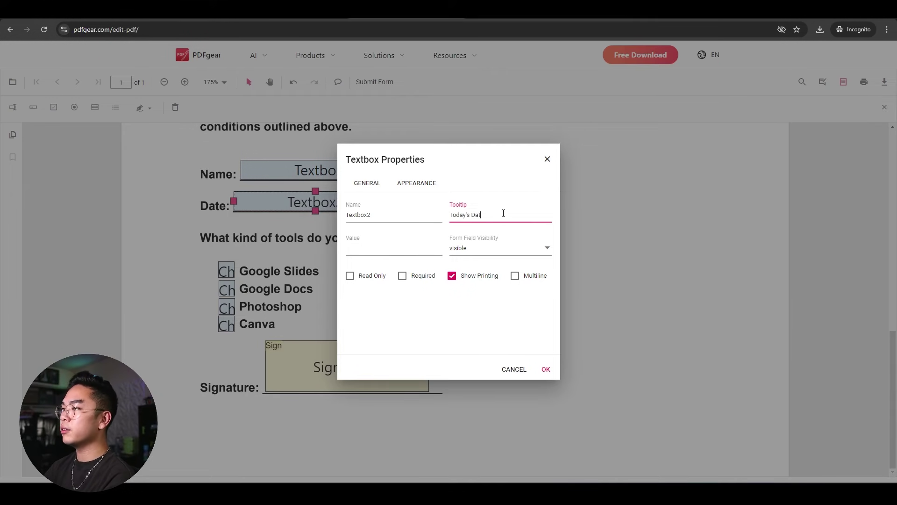
left_click(398, 245)
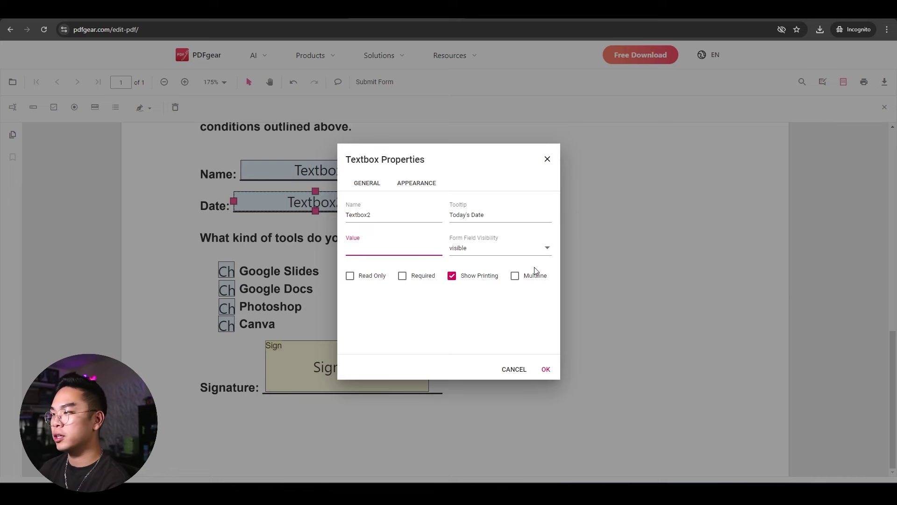
left_click(417, 183)
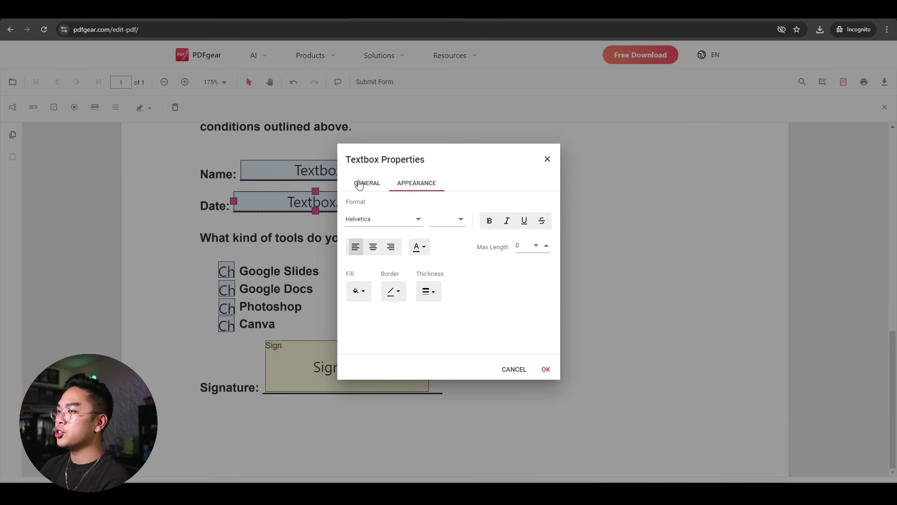
left_click(453, 219)
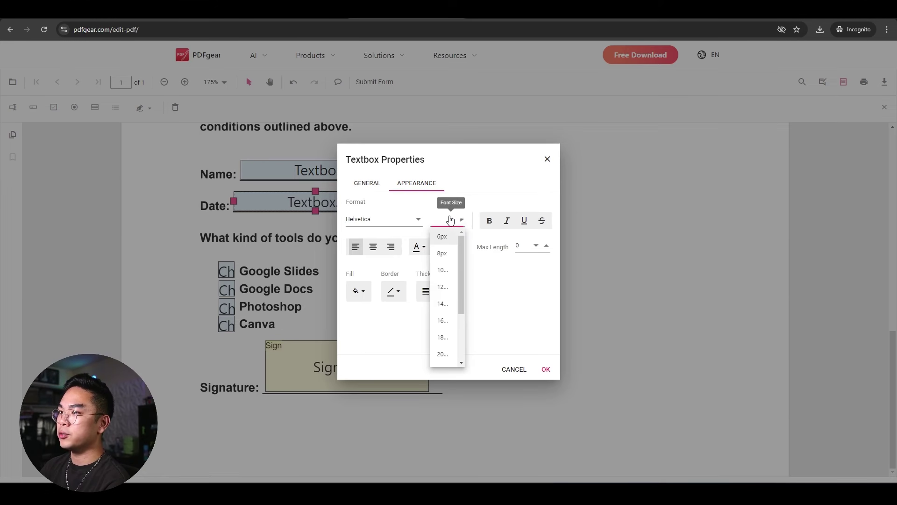
left_click(443, 289)
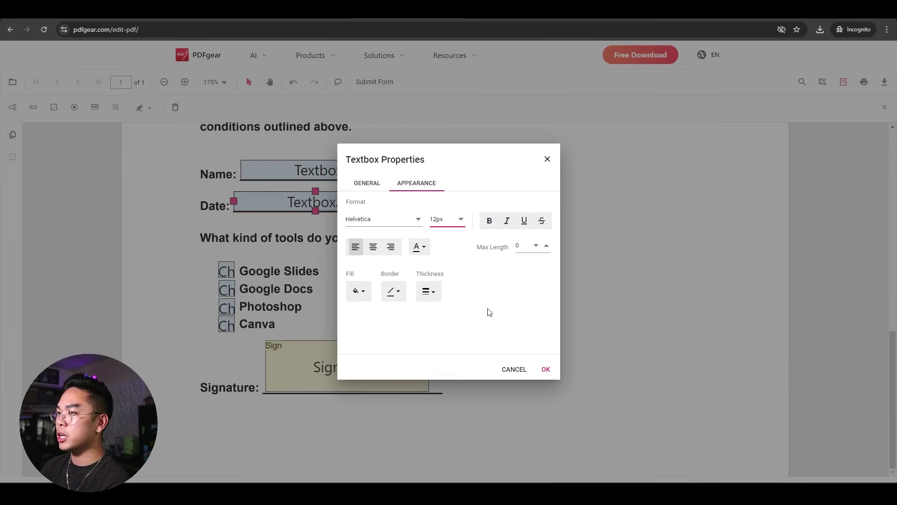
left_click(546, 370)
- Set the Name field's text size to 12px as well
right_click(341, 173)
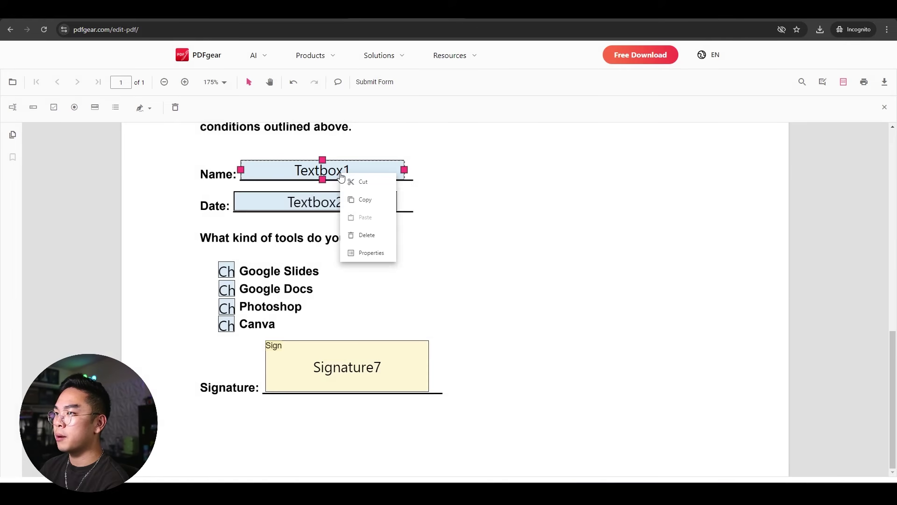
left_click(355, 253)
left_click(415, 184)
left_click(453, 219)
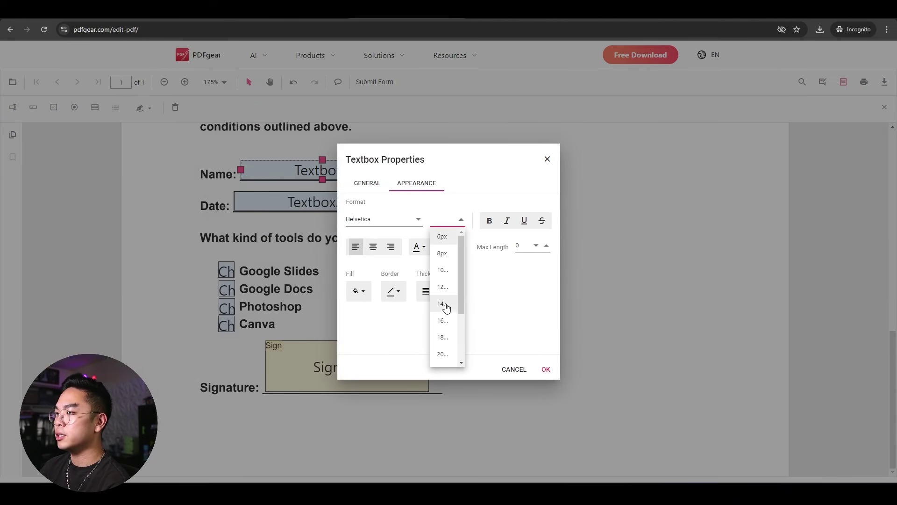
left_click(443, 289)
left_click(547, 370)
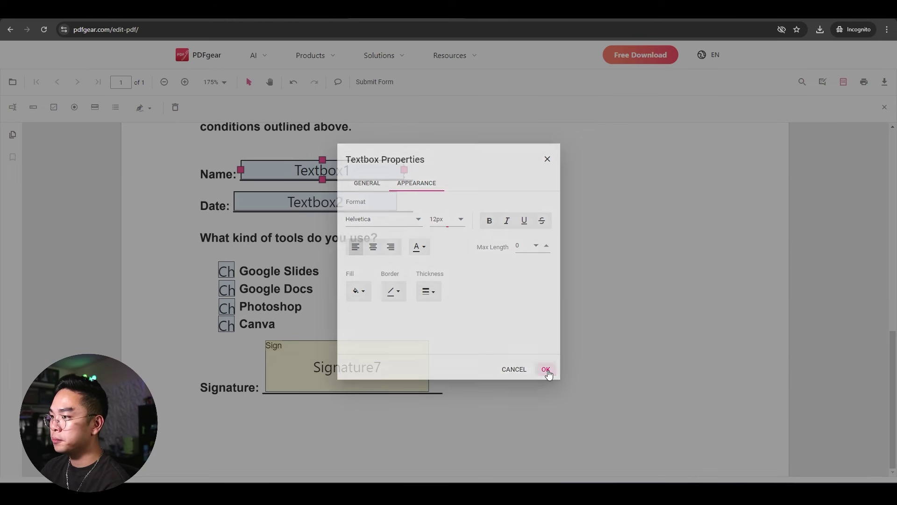
- Review the signature and Google Slides checkbox field properties, leaving them unchanged
right_click(406, 360)
left_click(419, 442)
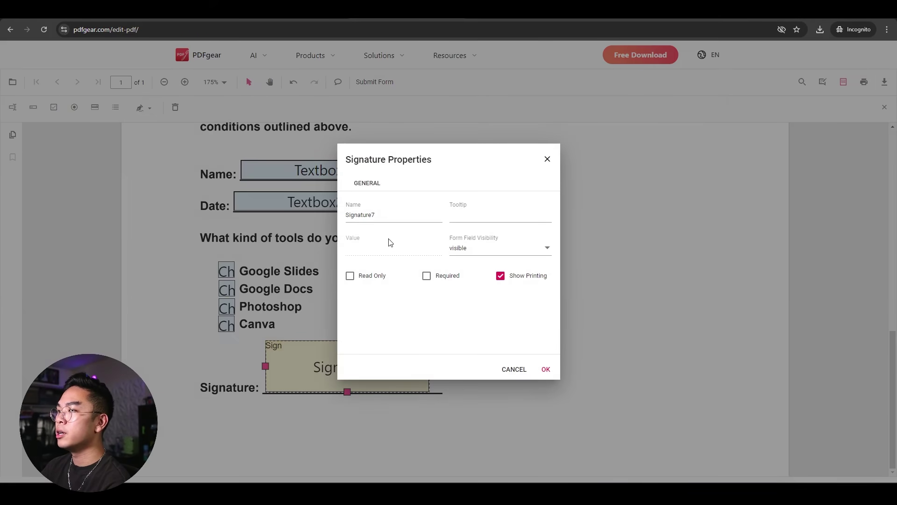
left_click(546, 369)
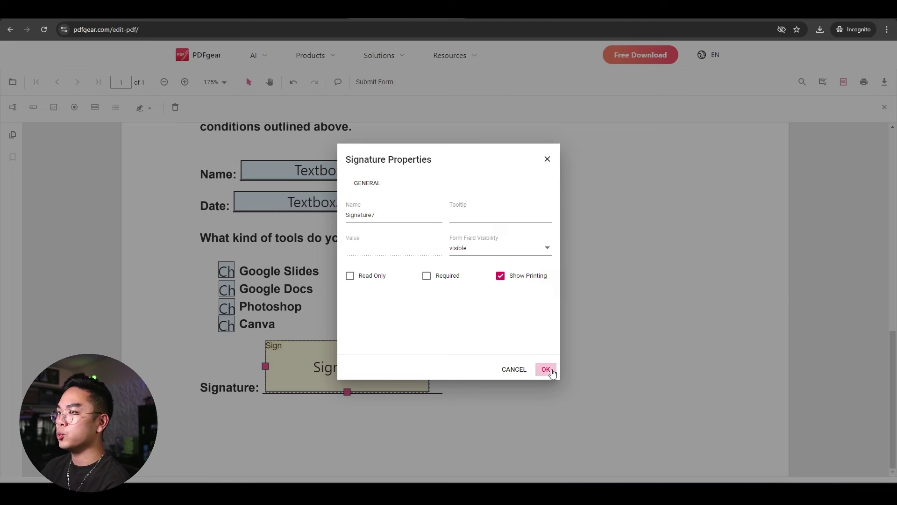
left_click(221, 274)
right_click(221, 270)
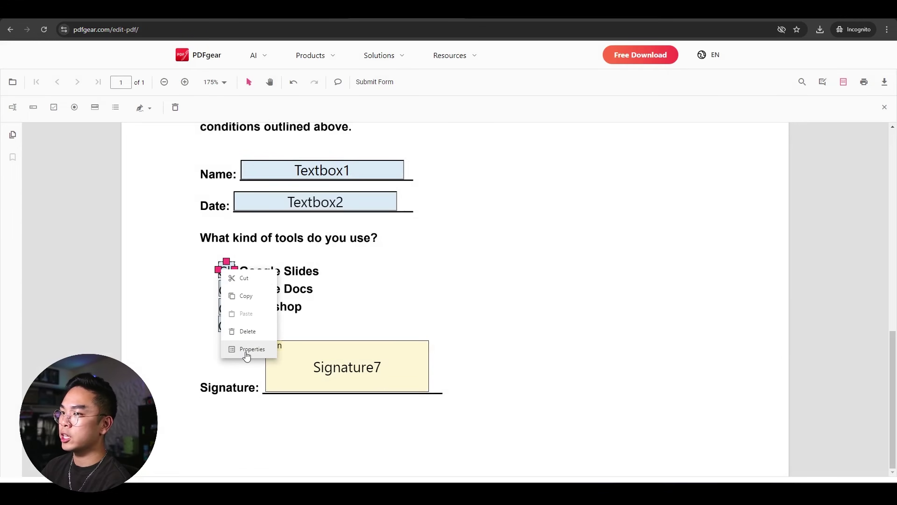
left_click(229, 354)
left_click(547, 159)
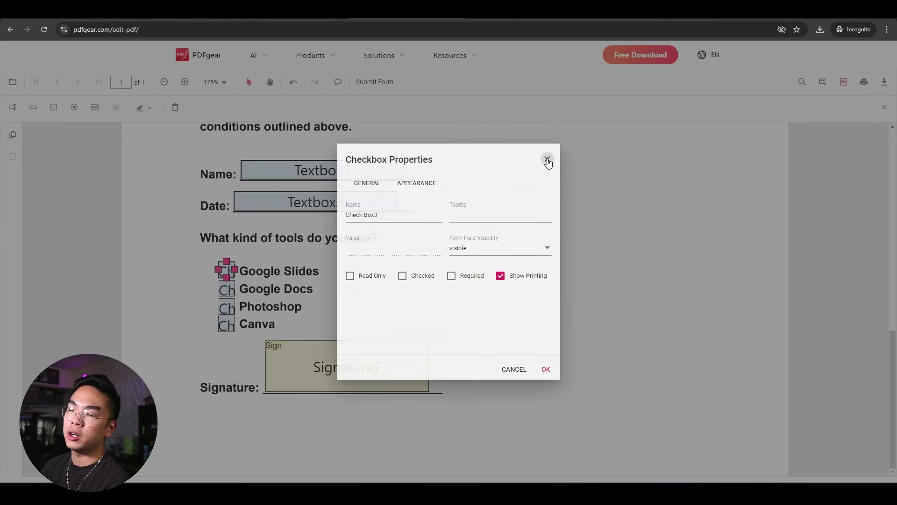
- Download the form, renaming Static (1) to Fillable: SubscriberAgreement_Fillable.pdf
left_click(884, 82)
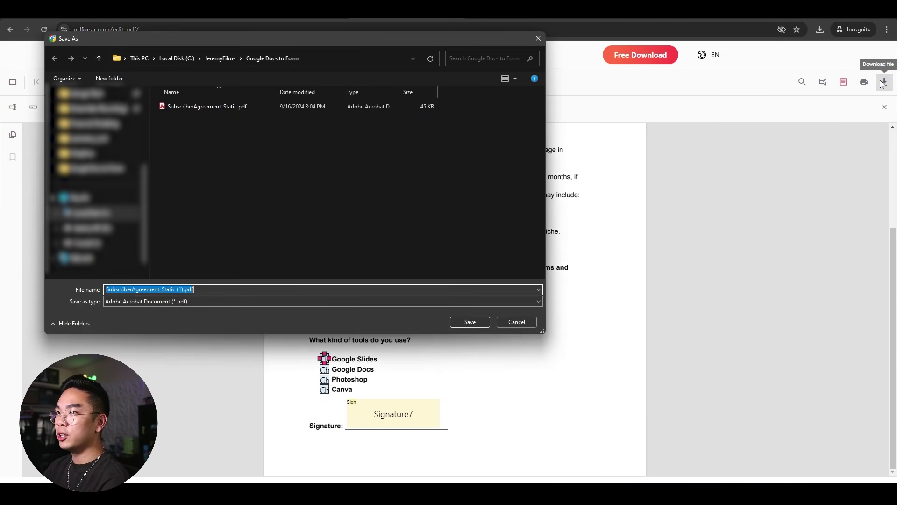
left_click(208, 289)
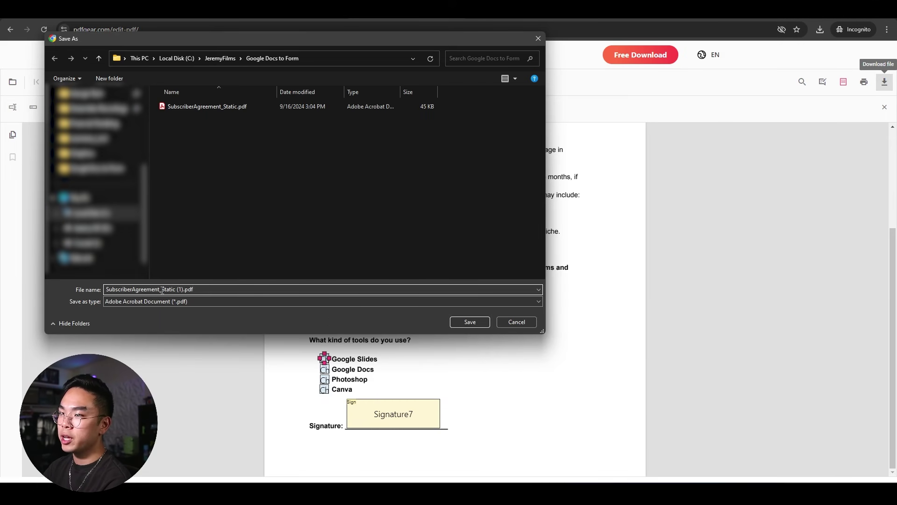
left_click_drag(162, 289, 182, 290)
type("Fillable")
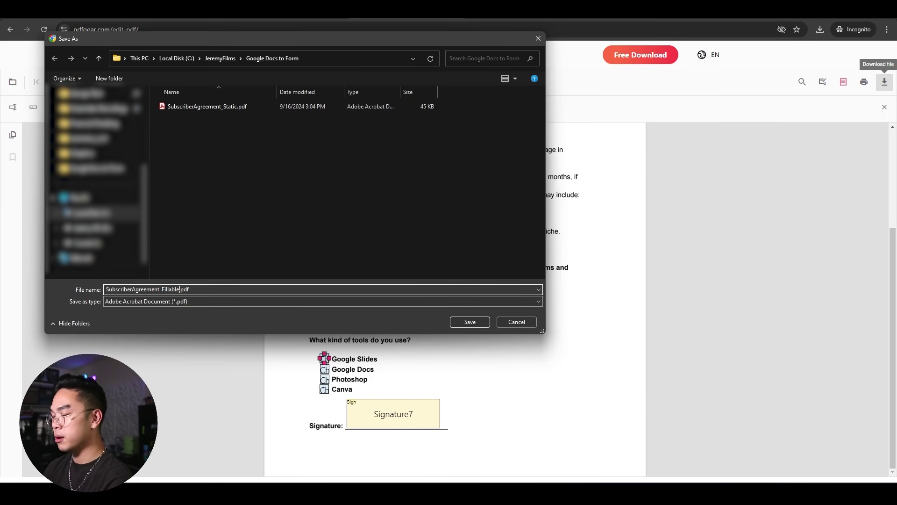
key("Return")
mouse_move(733, 83)
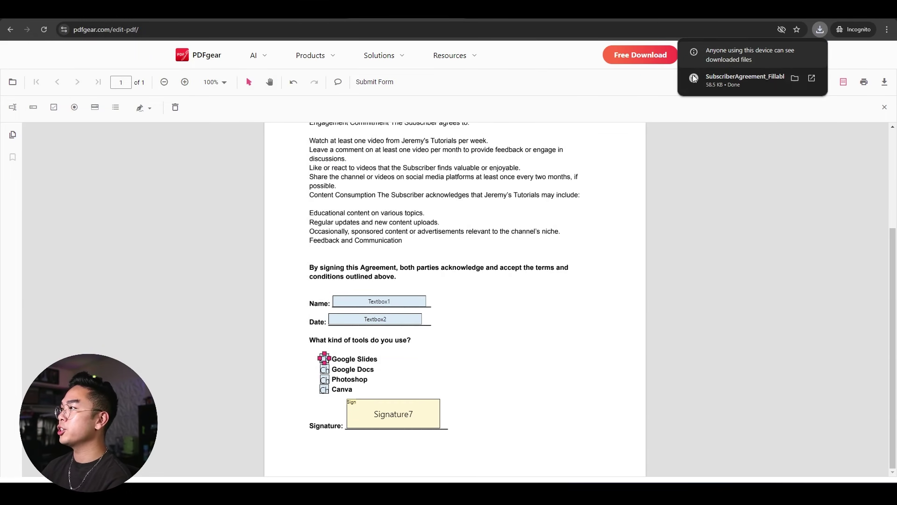
- Open the downloaded PDF and enter a name and the date 9/16/2024
left_click(733, 83)
scroll(711, 115, "down", 2)
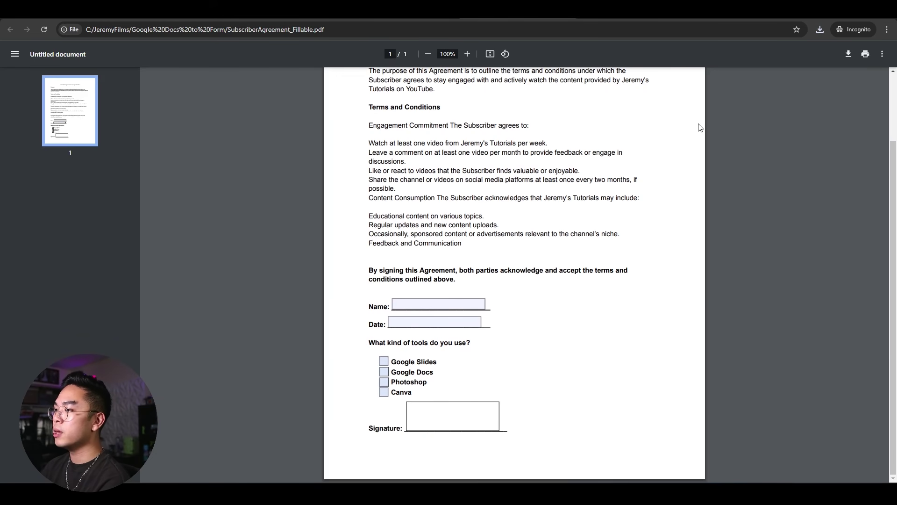
left_click(453, 306)
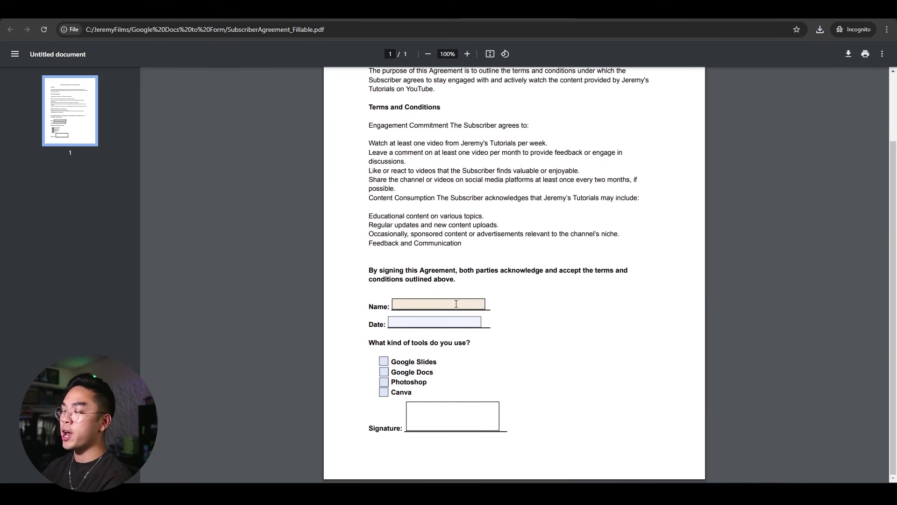
scroll(457, 304, "up", 3)
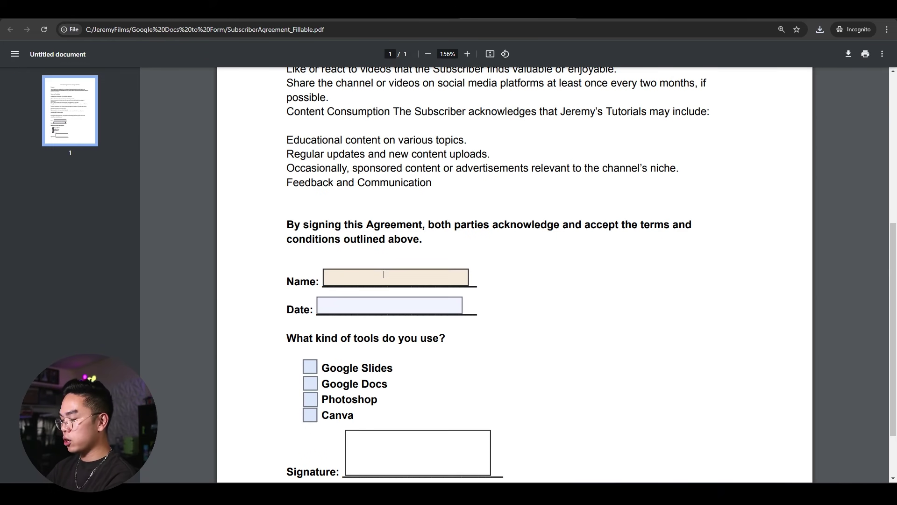
type("emy")
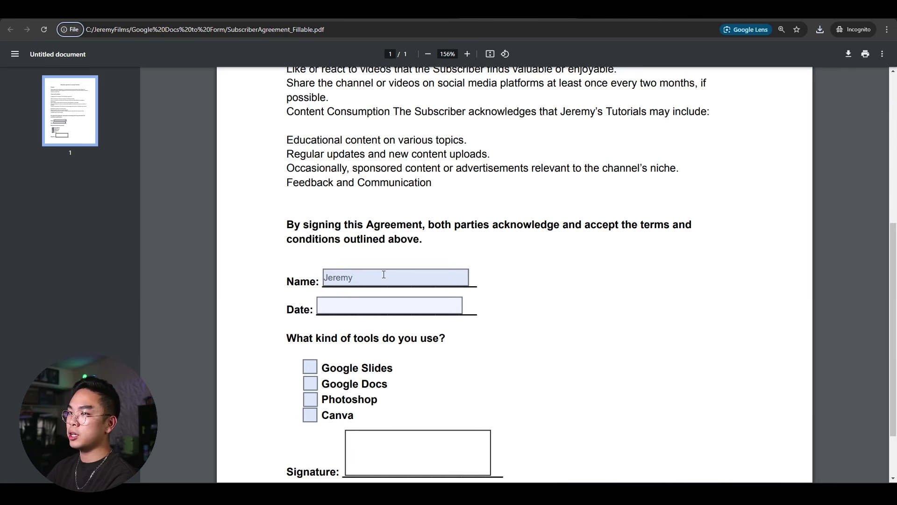
key("Tab")
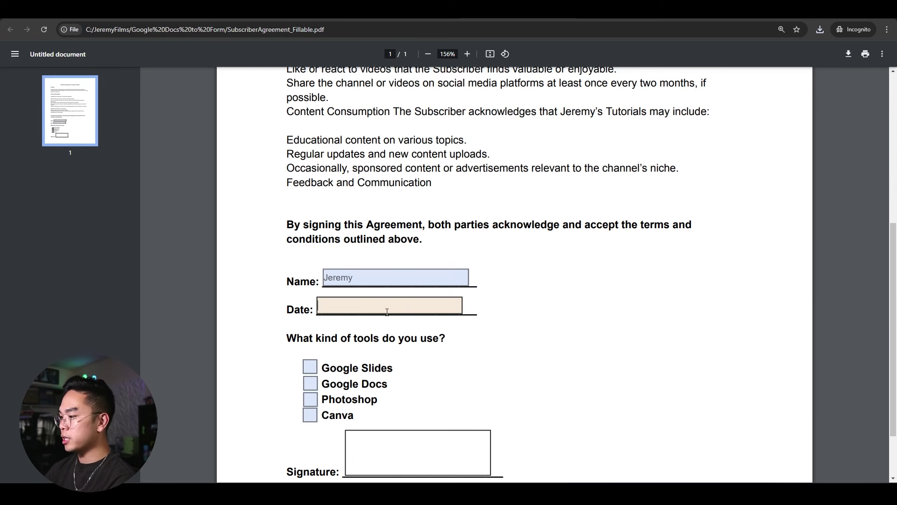
type("9/1")
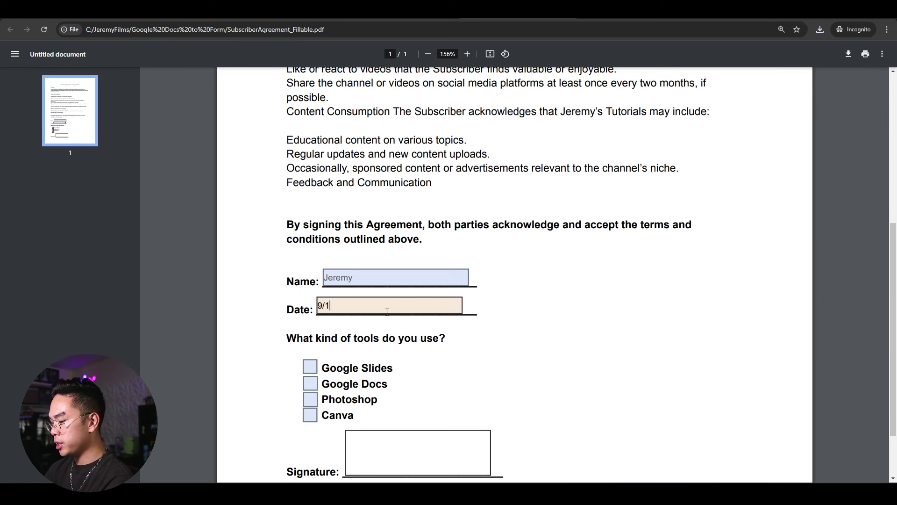
type("6/2024")
key("shift+Tab")
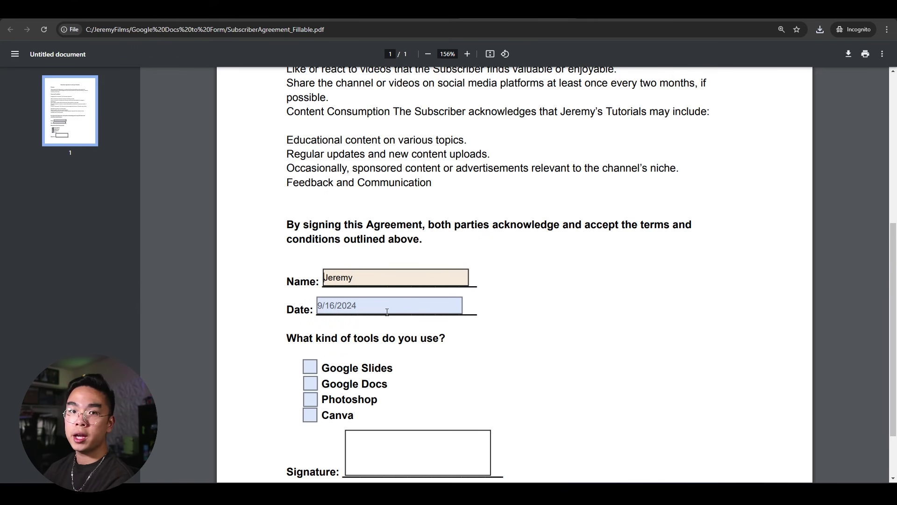
- Tick the Google Slides and Photoshop checkboxes
left_click(310, 366)
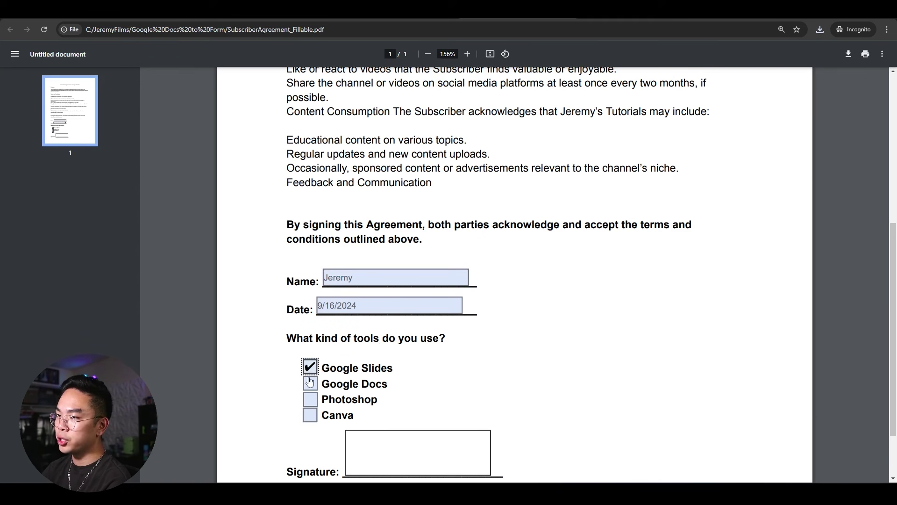
left_click(310, 399)
scroll(467, 401, "down", 2)
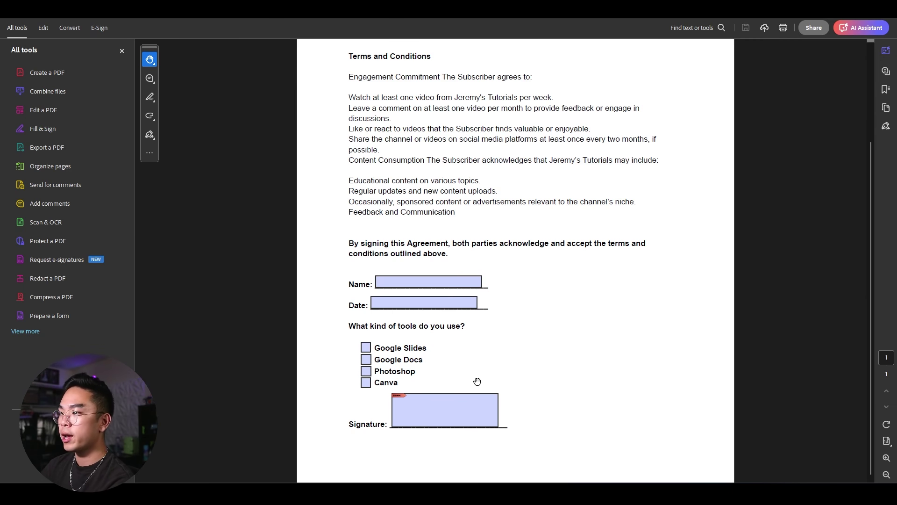
- Try the Signature field in Acrobat and cancel the Sign with a Digital ID dialog
left_click(494, 405)
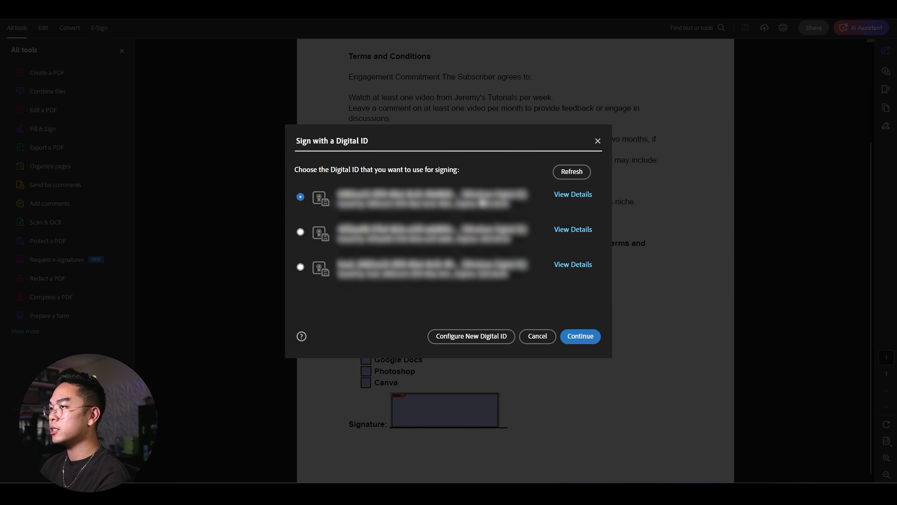
left_click(538, 336)
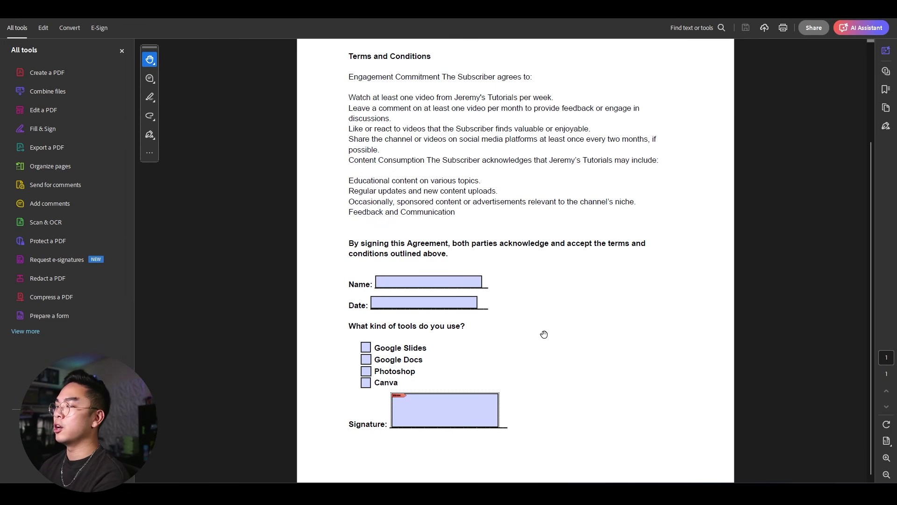
scroll(544, 335, "up", 3)
scroll(548, 337, "down", 3)
scroll(557, 338, "up", 3)
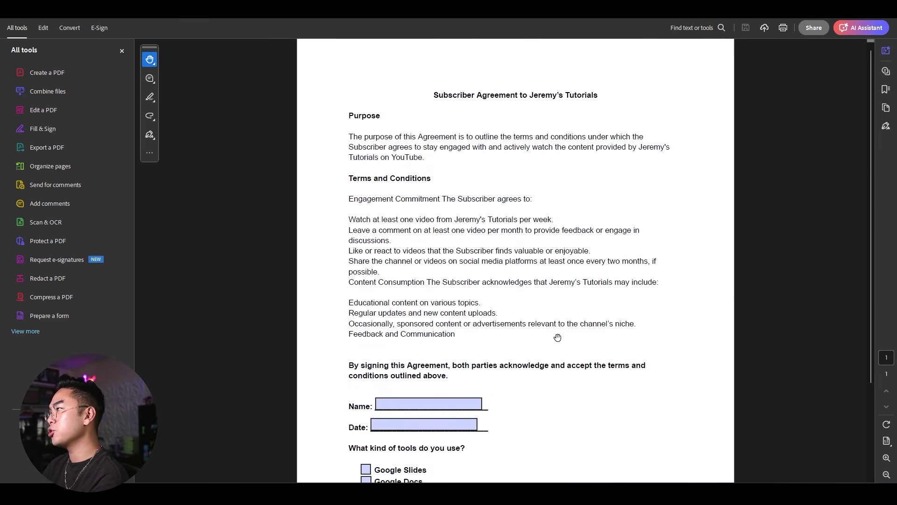